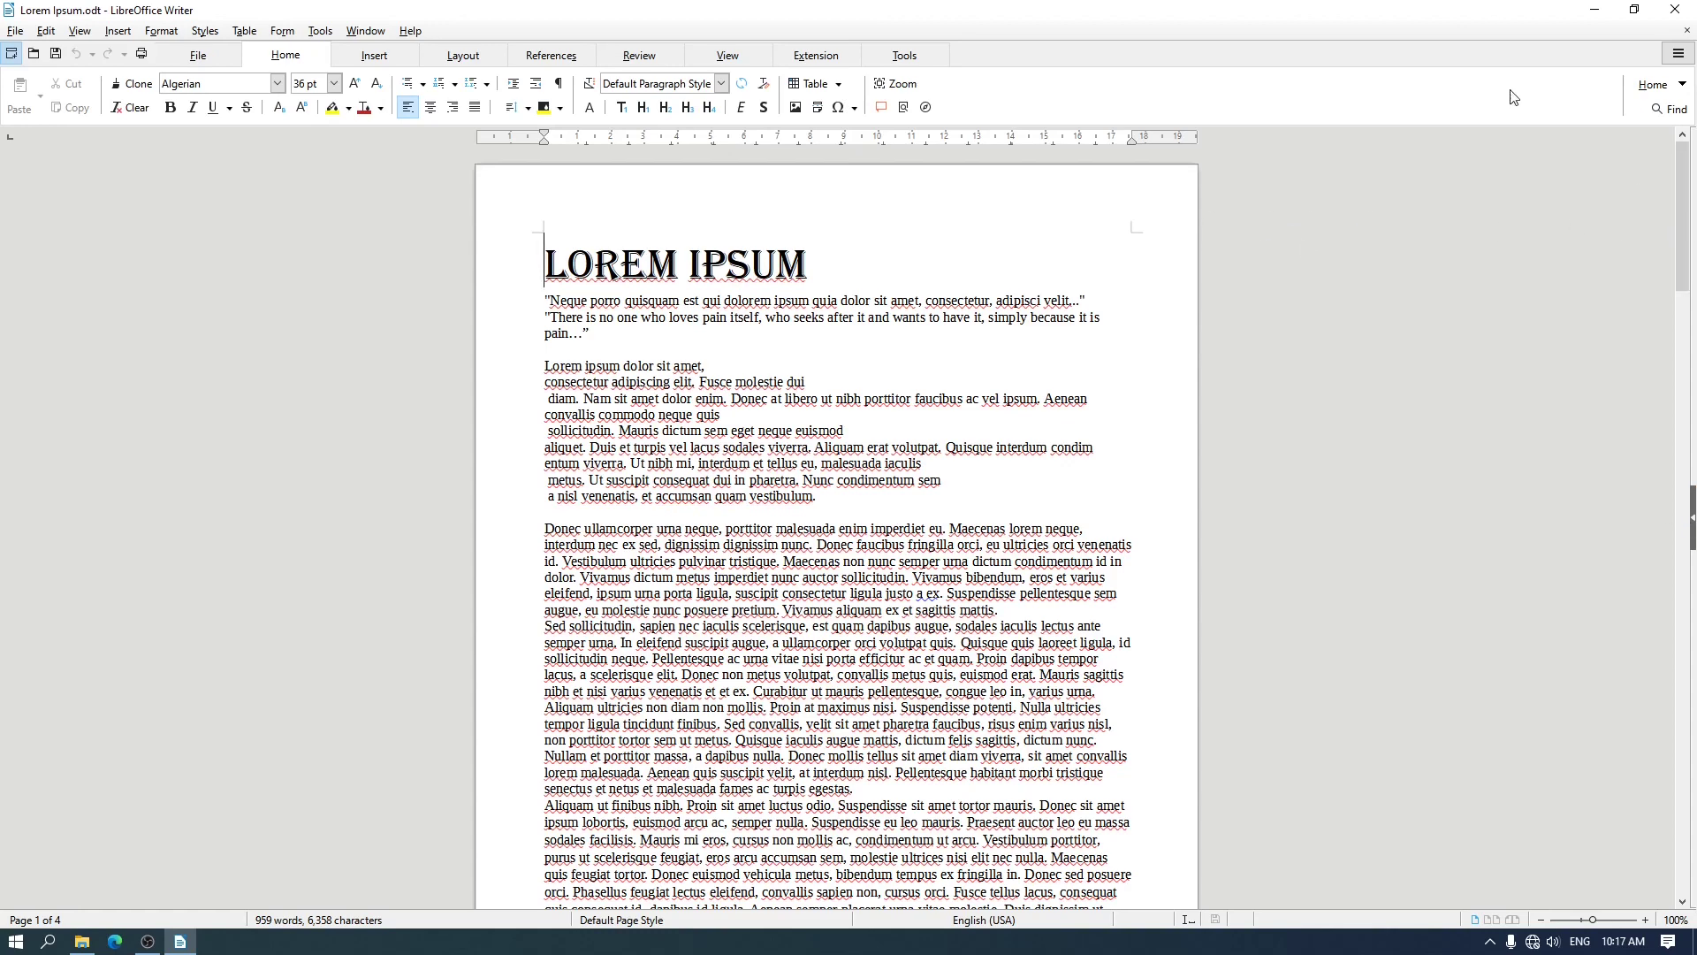
pyautogui.moveTo(1258, 5); pyautogui.dragTo(1133, 40)
pyautogui.doubleClick(1137, 46)
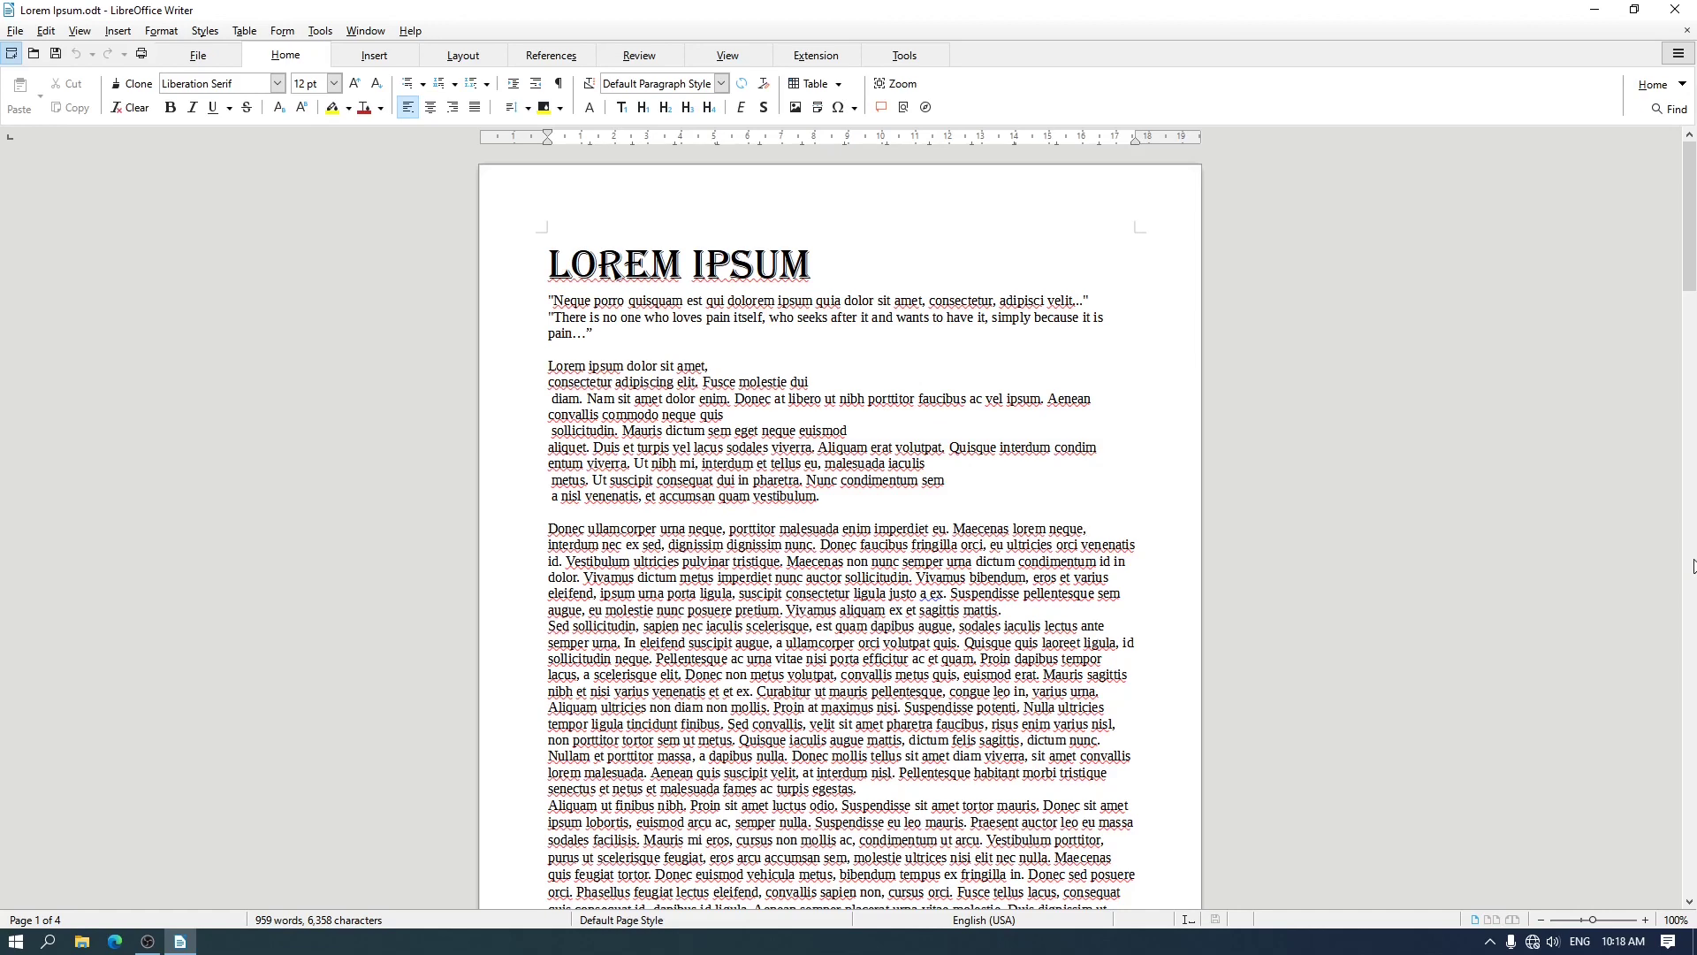
# Step: Turn the sidebar display on and off twice
pyautogui.click(726, 56)
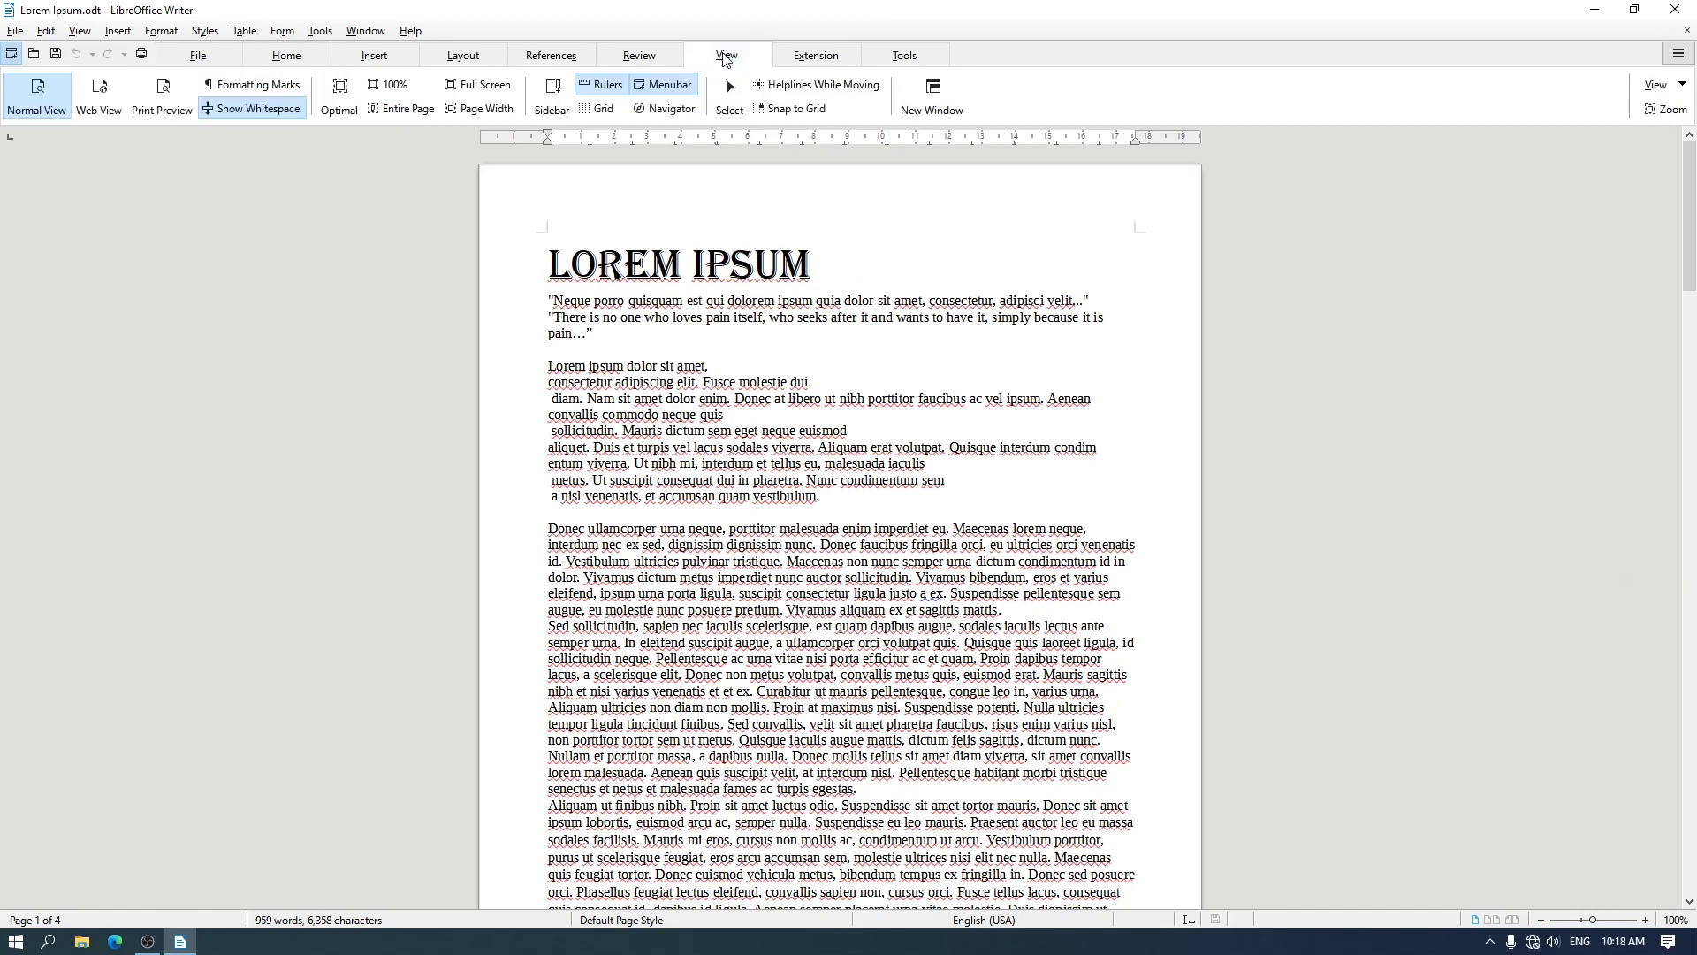
pyautogui.click(548, 97)
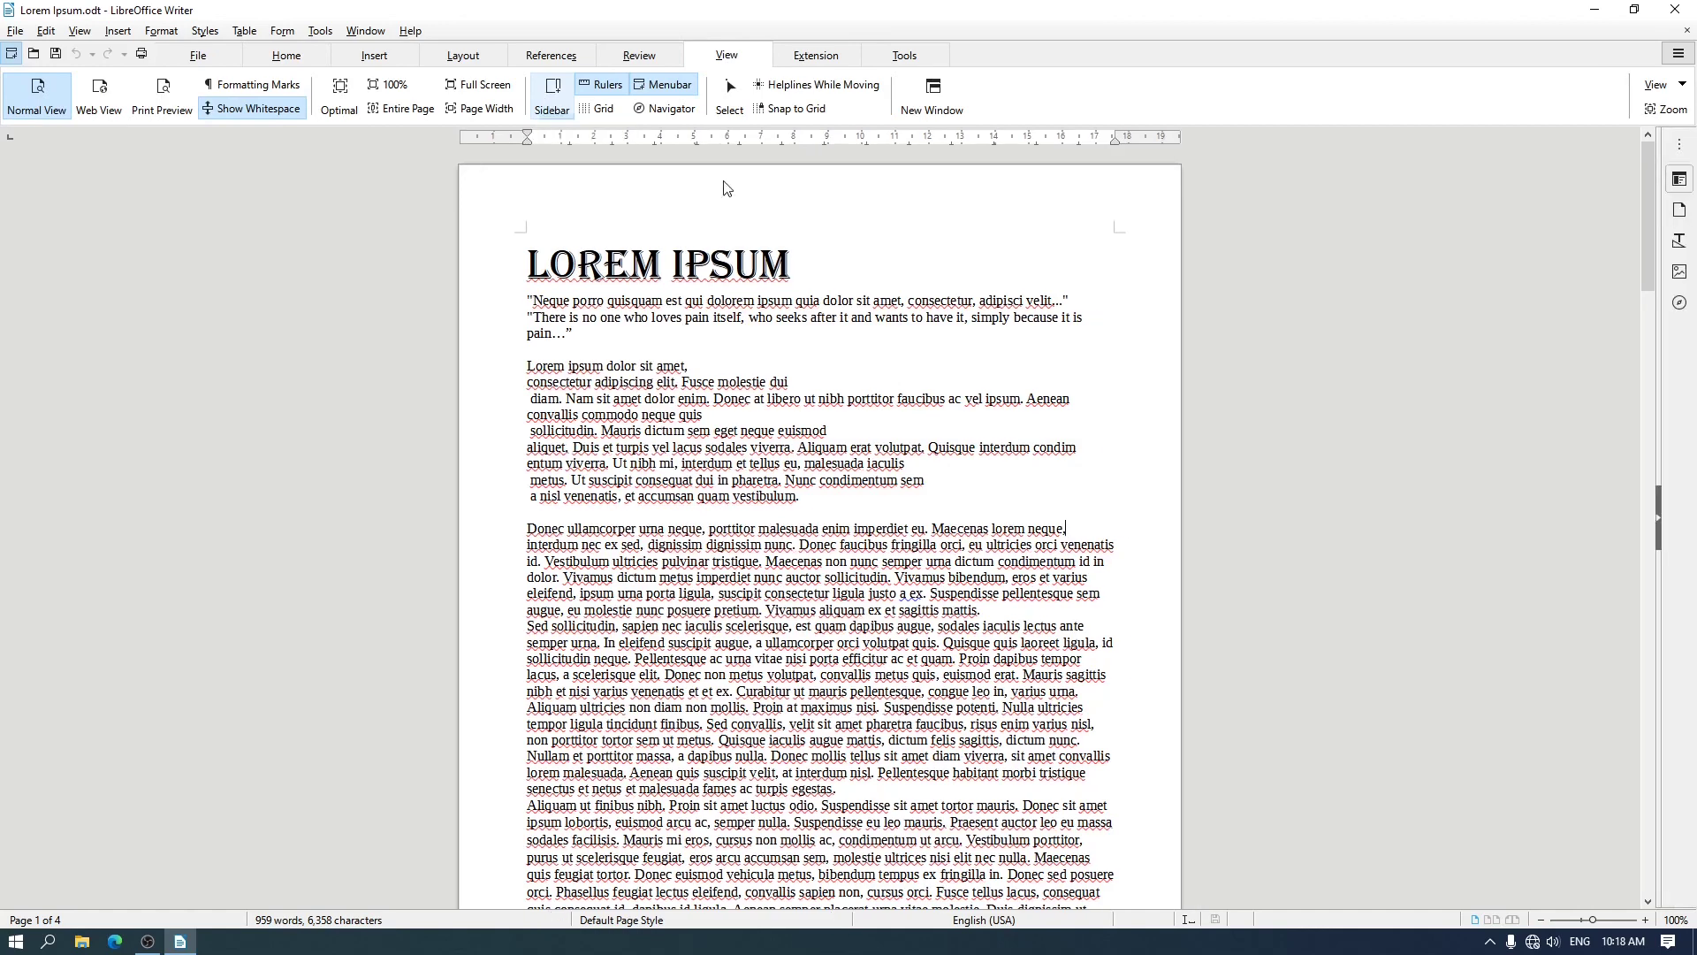
pyautogui.click(1659, 522)
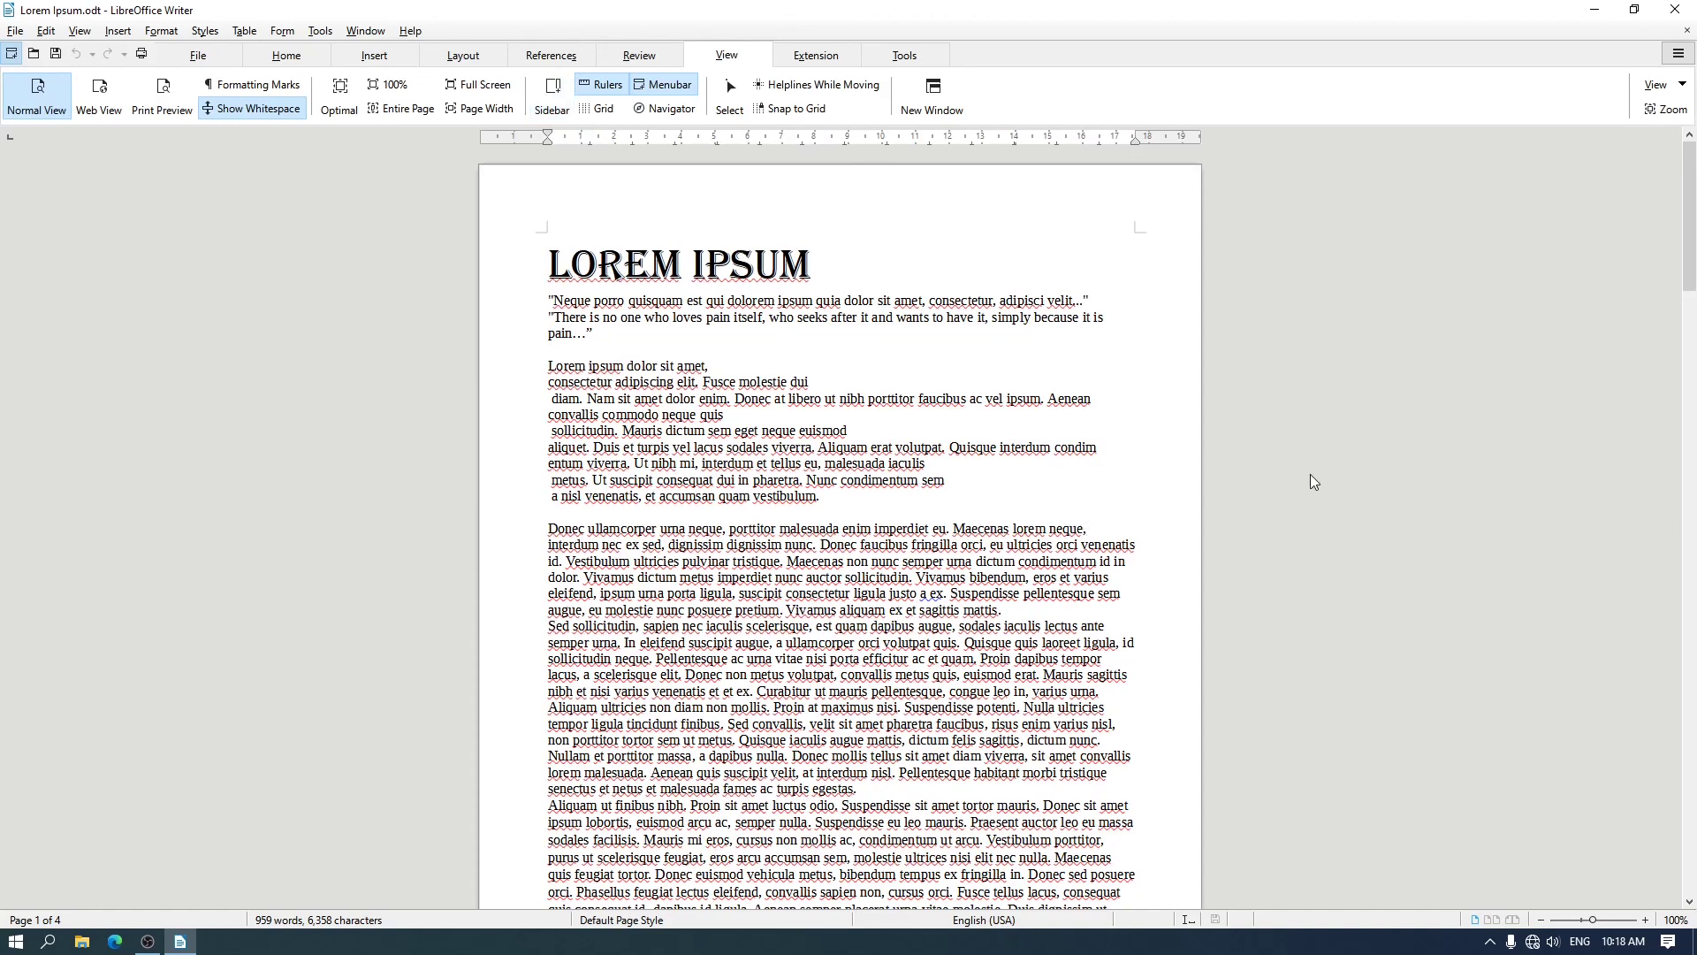
pyautogui.click(87, 32)
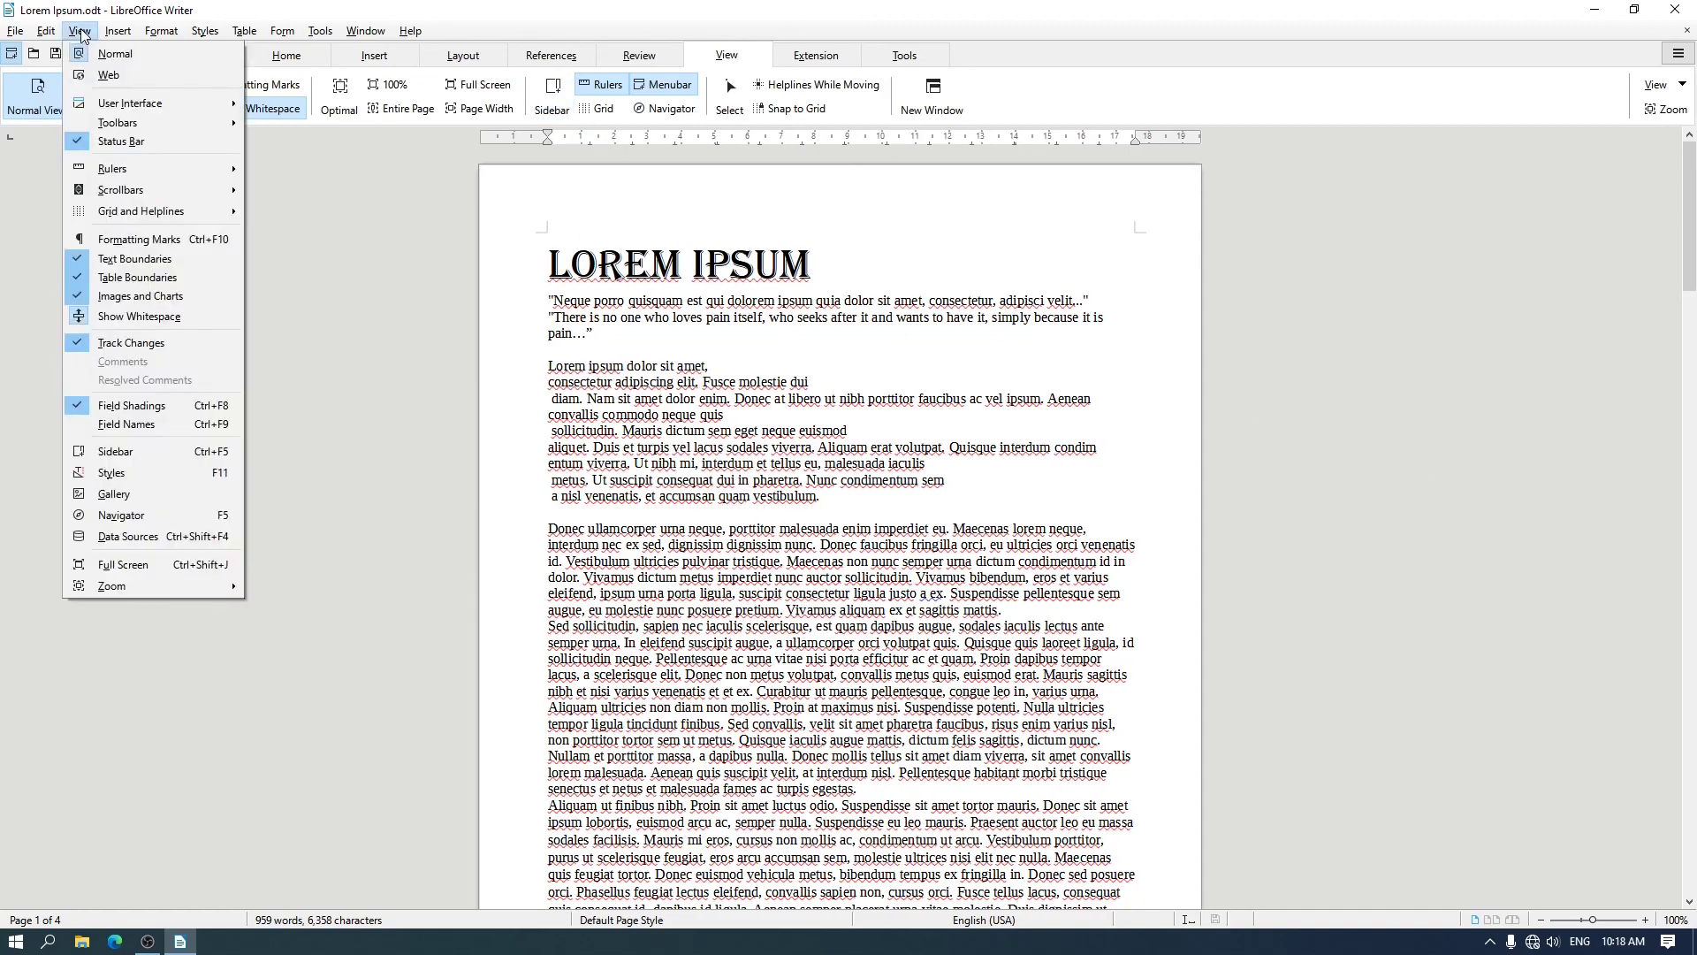
pyautogui.click(205, 449)
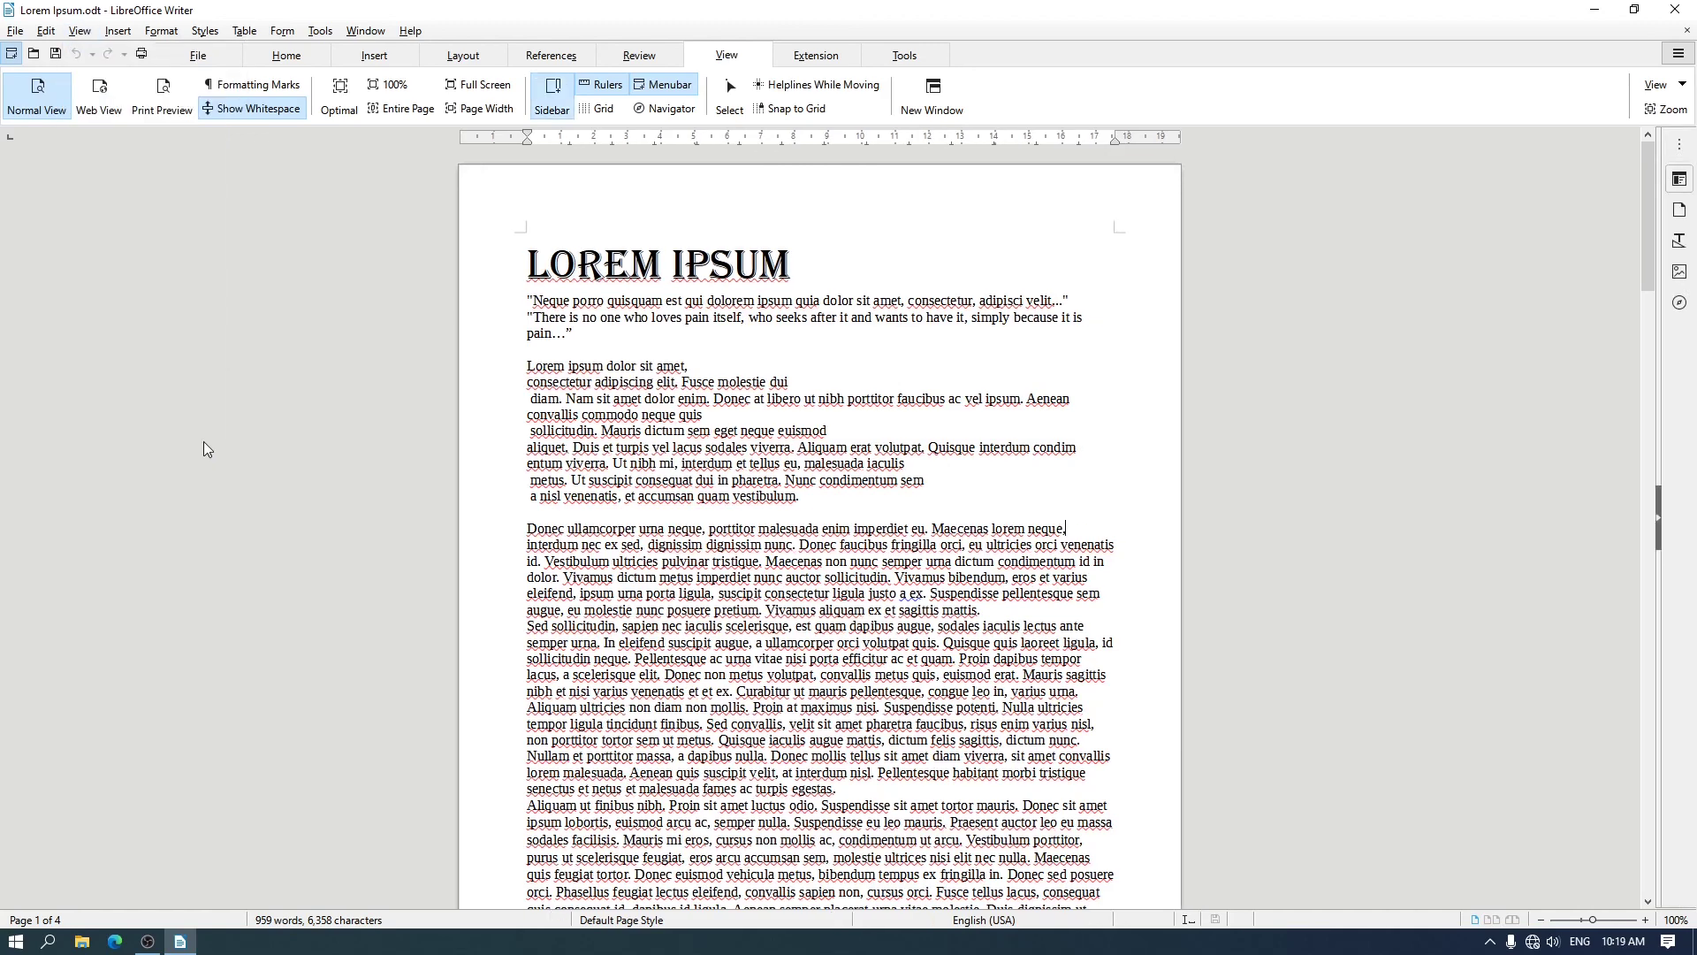
pyautogui.click(79, 30)
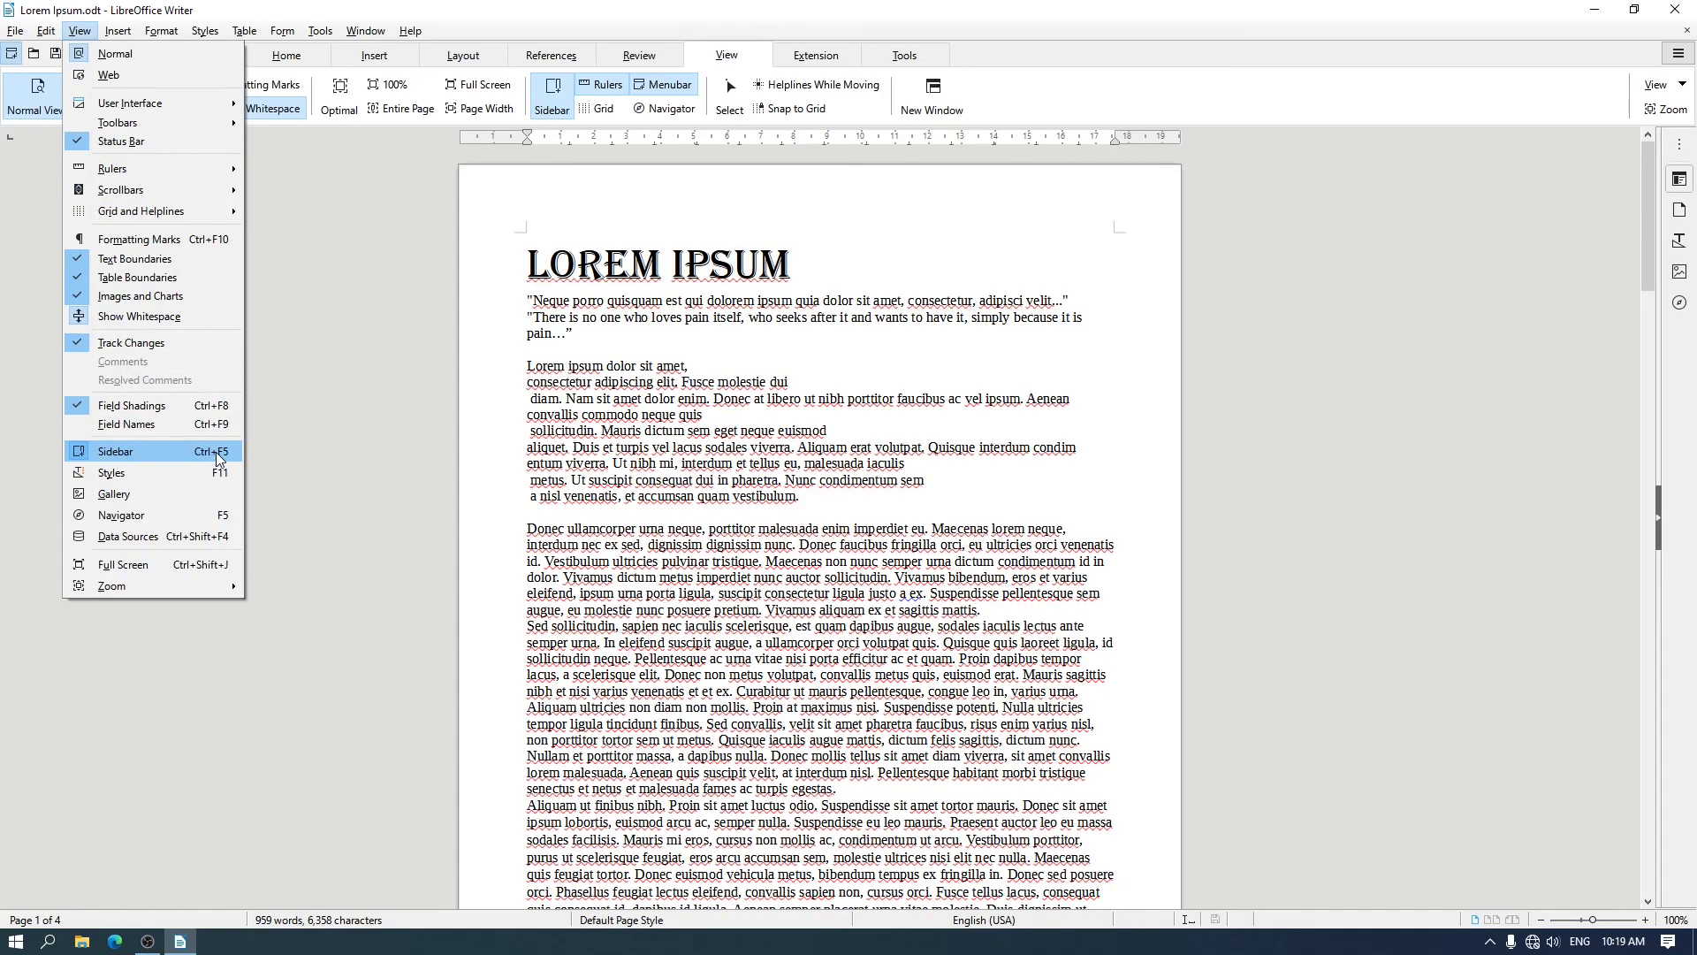
pyautogui.click(707, 515)
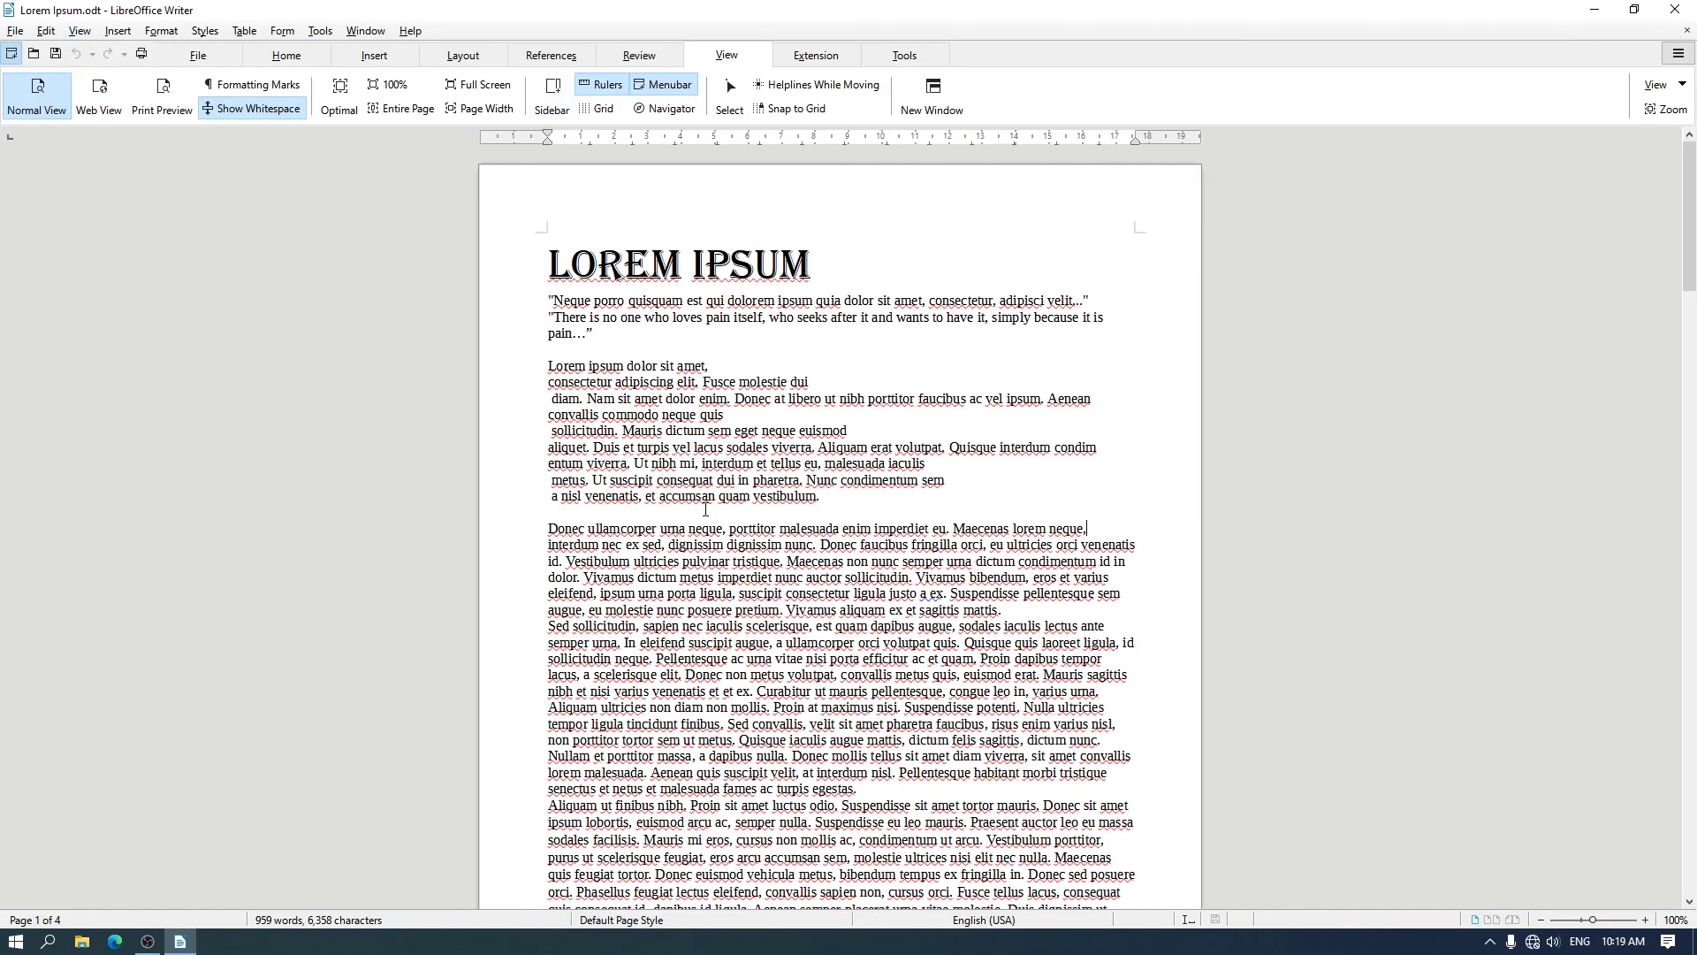
# Step: Show the sidebar and go through its Properties, Page, Styles, Gallery and Navigator decks in turn
pyautogui.hotkey('ctrl', 'F5')
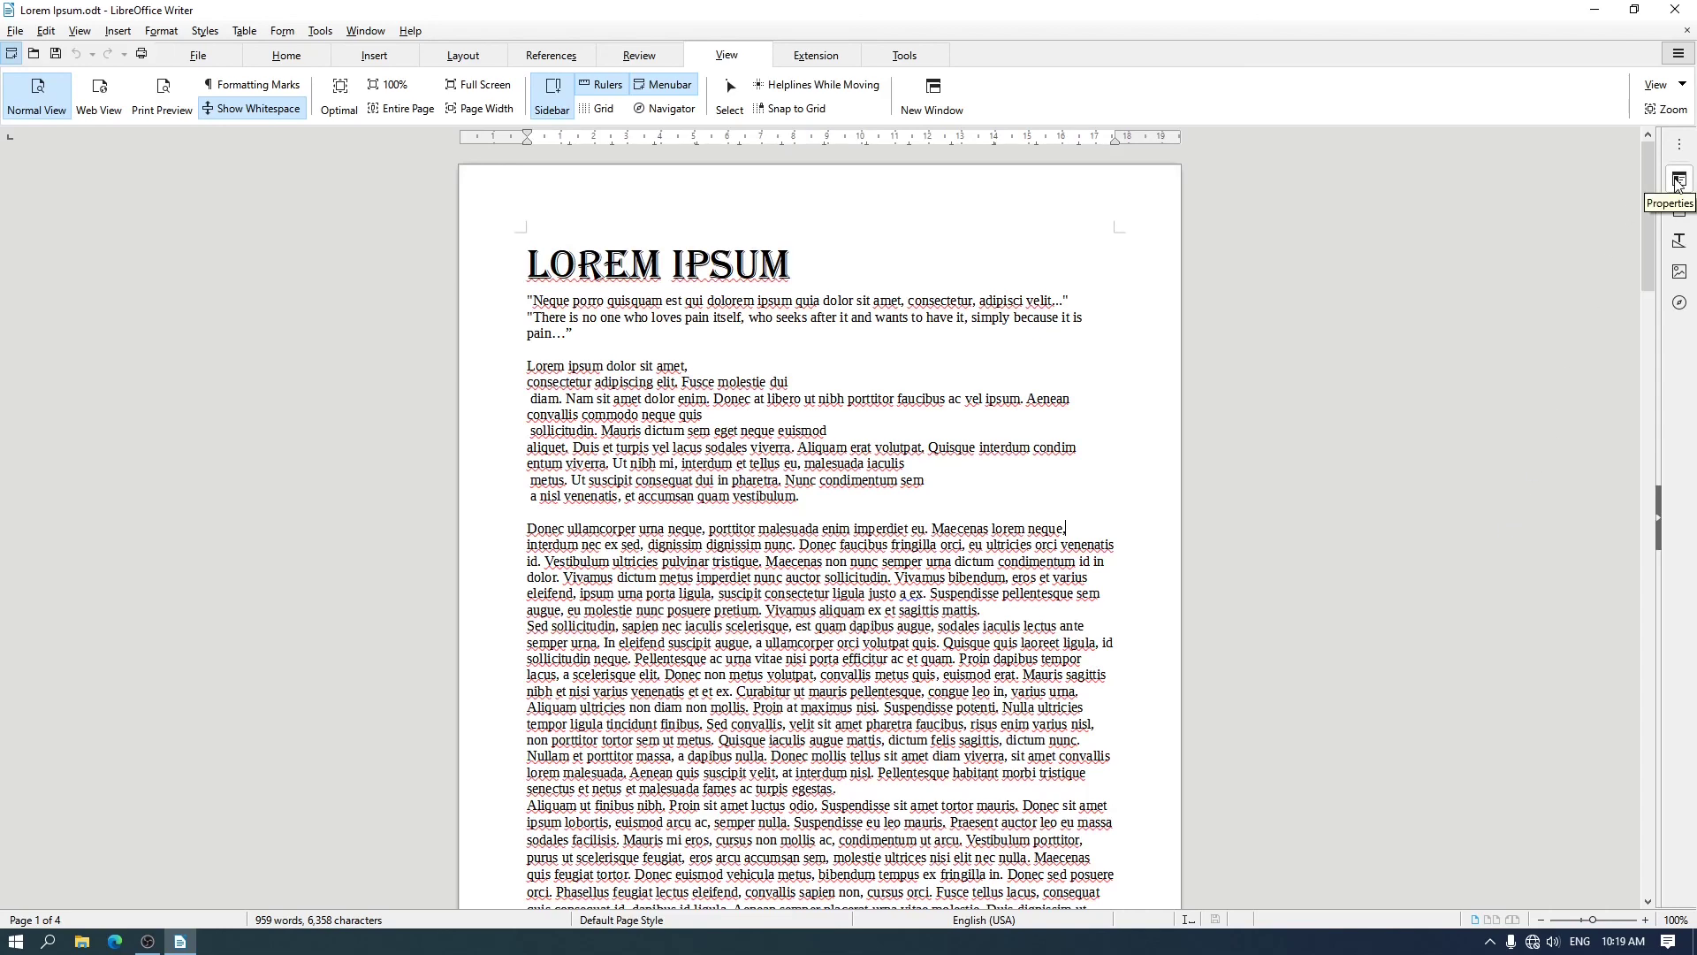
pyautogui.click(1677, 181)
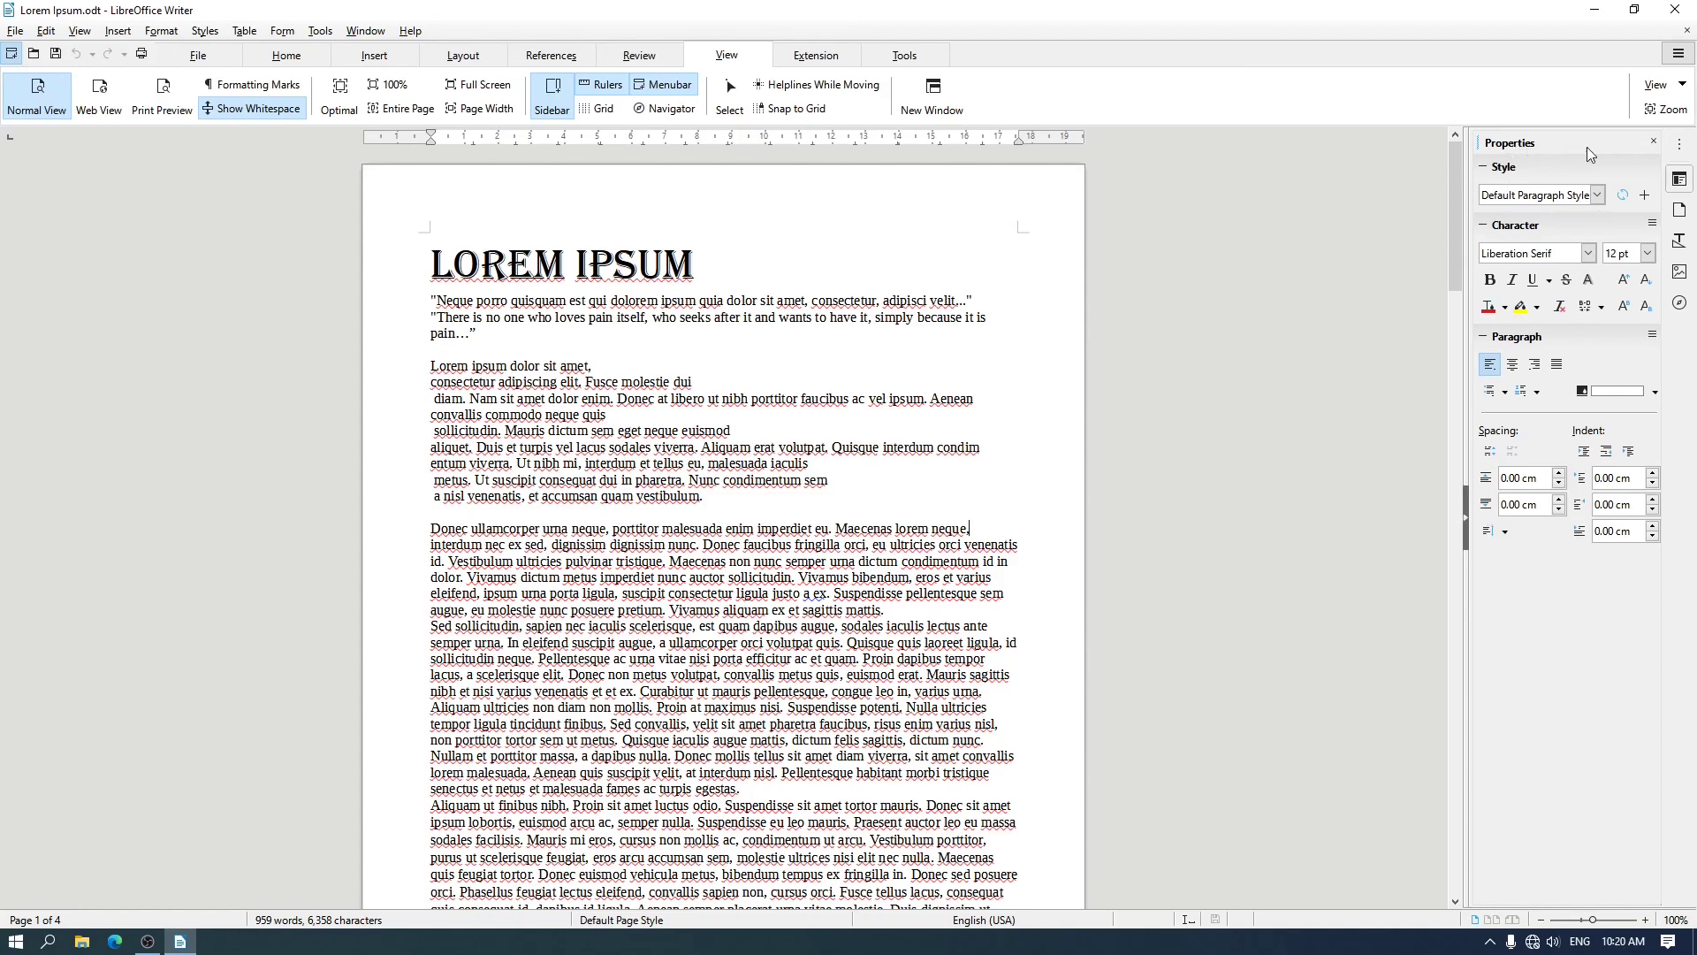
pyautogui.click(1683, 213)
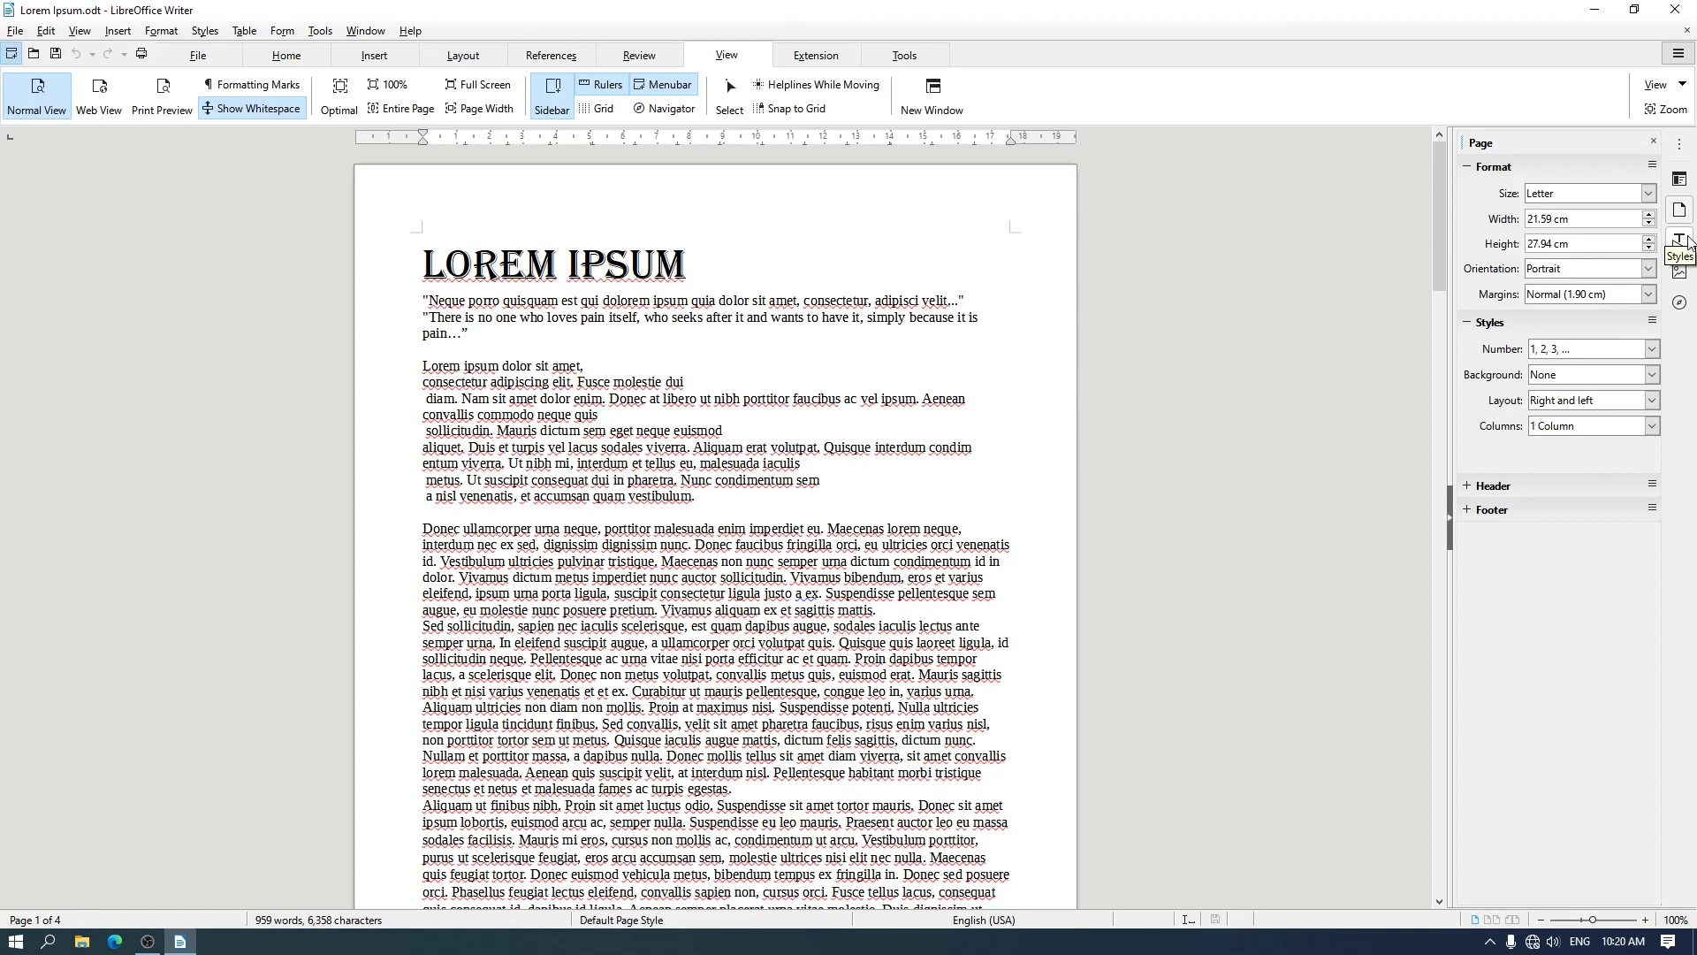
pyautogui.click(1683, 242)
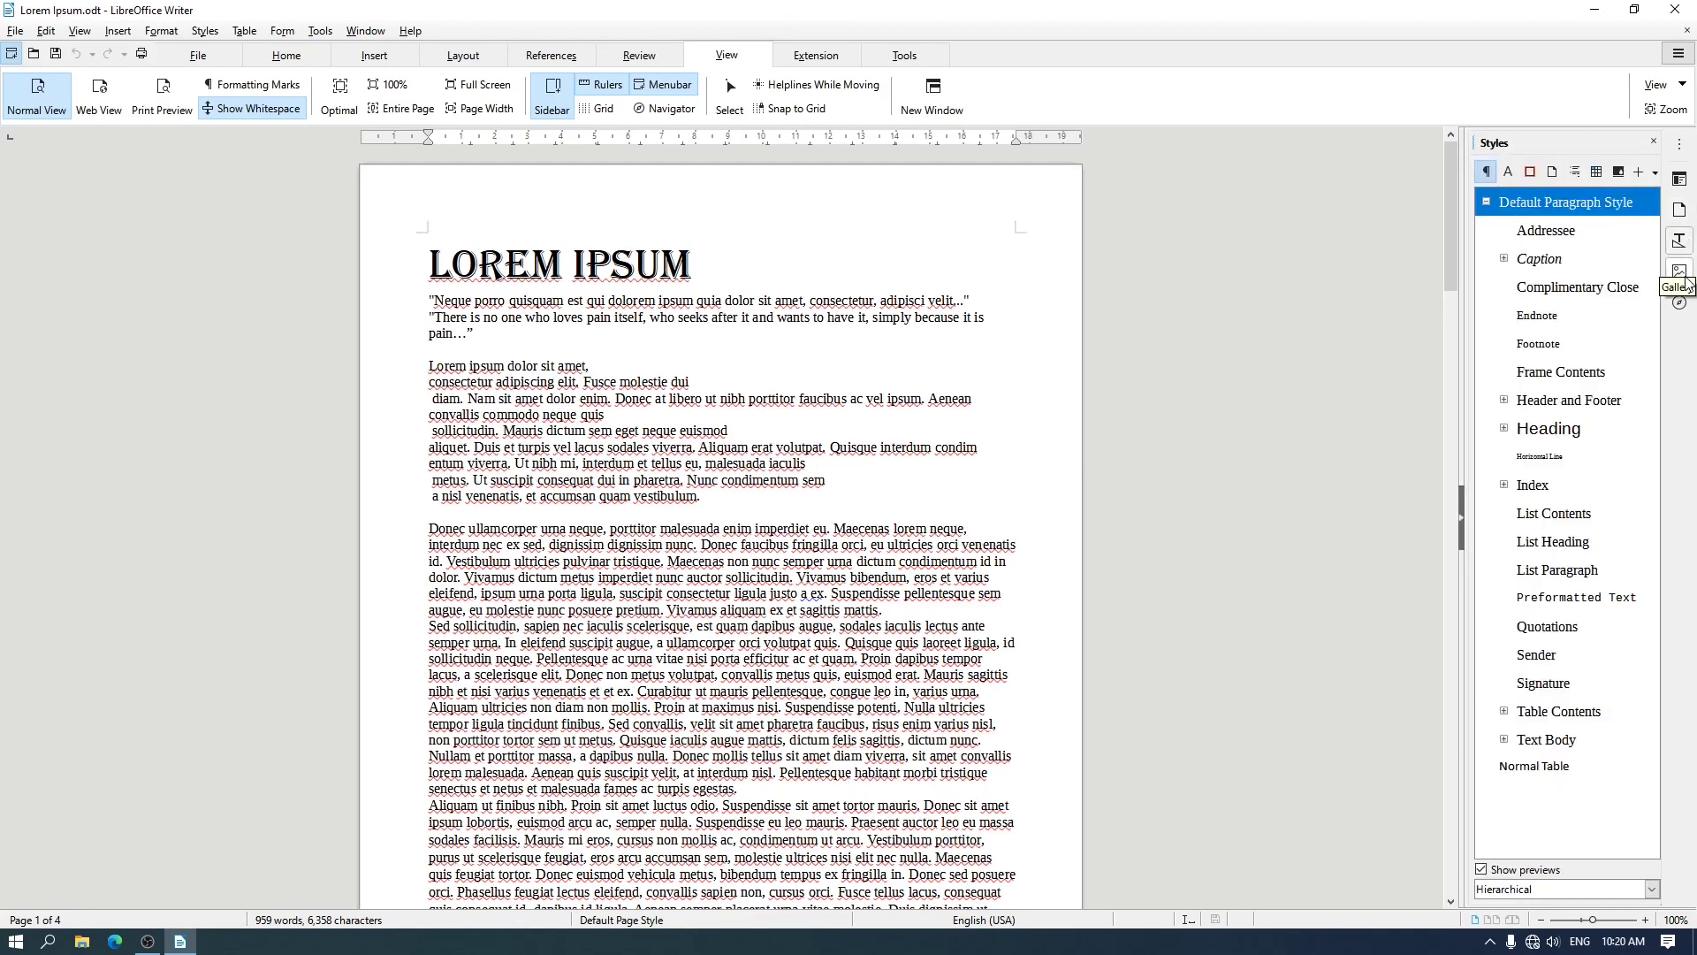
pyautogui.click(1684, 277)
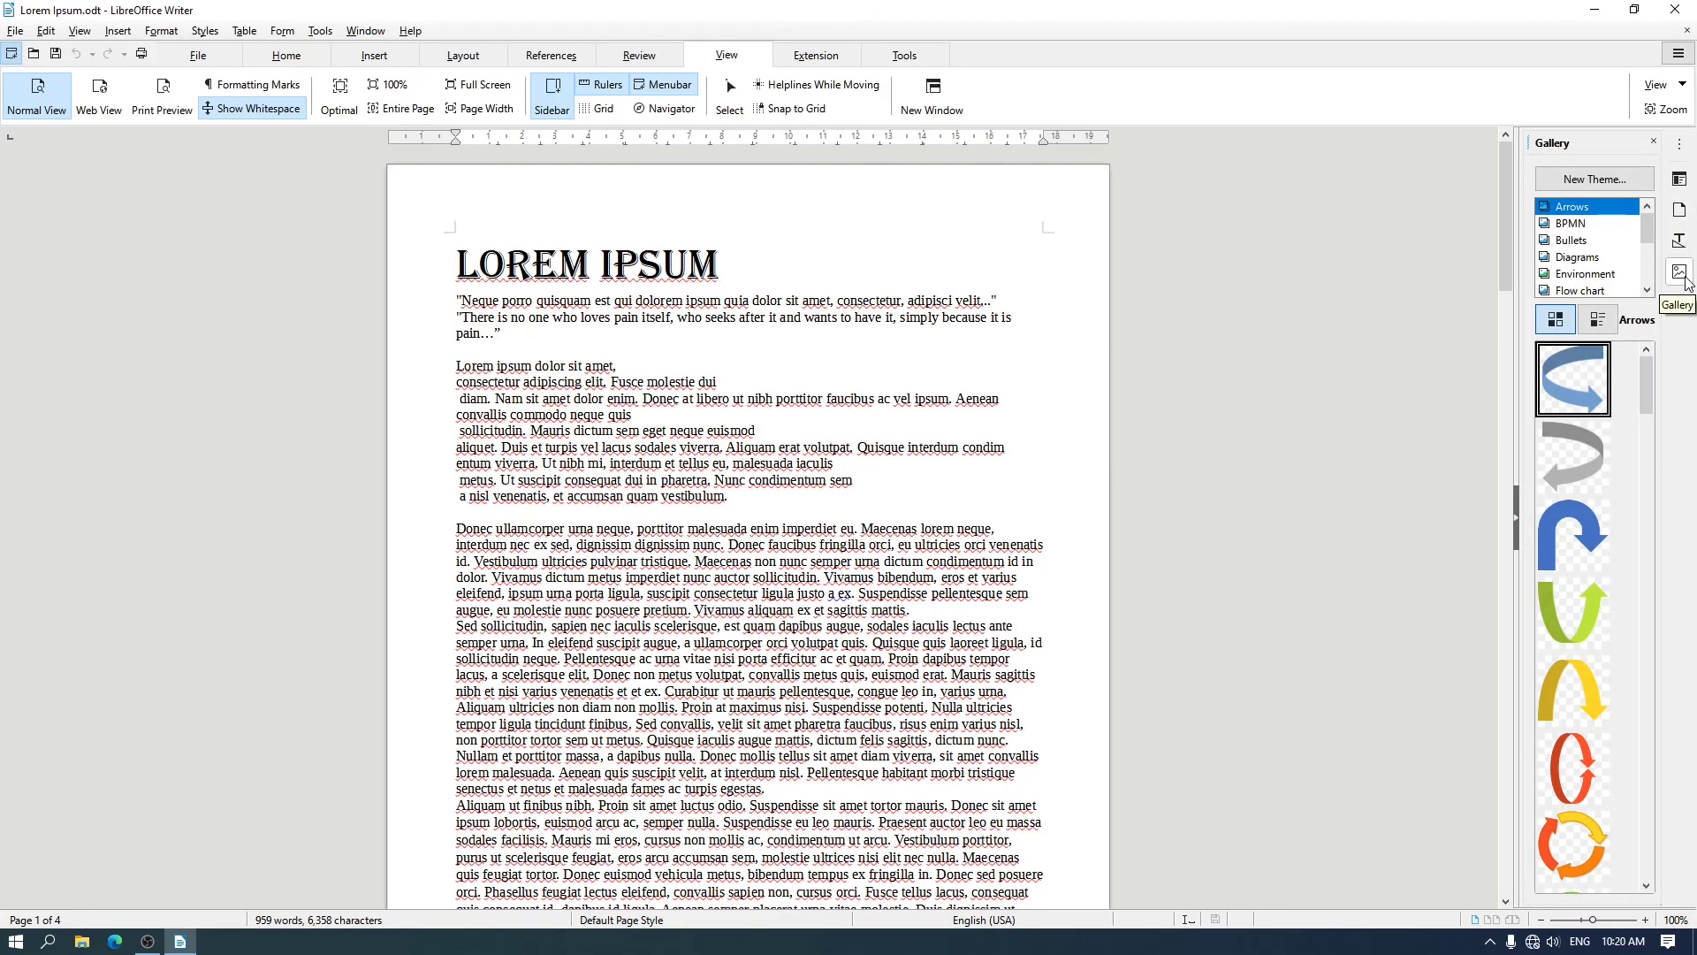
pyautogui.click(1680, 305)
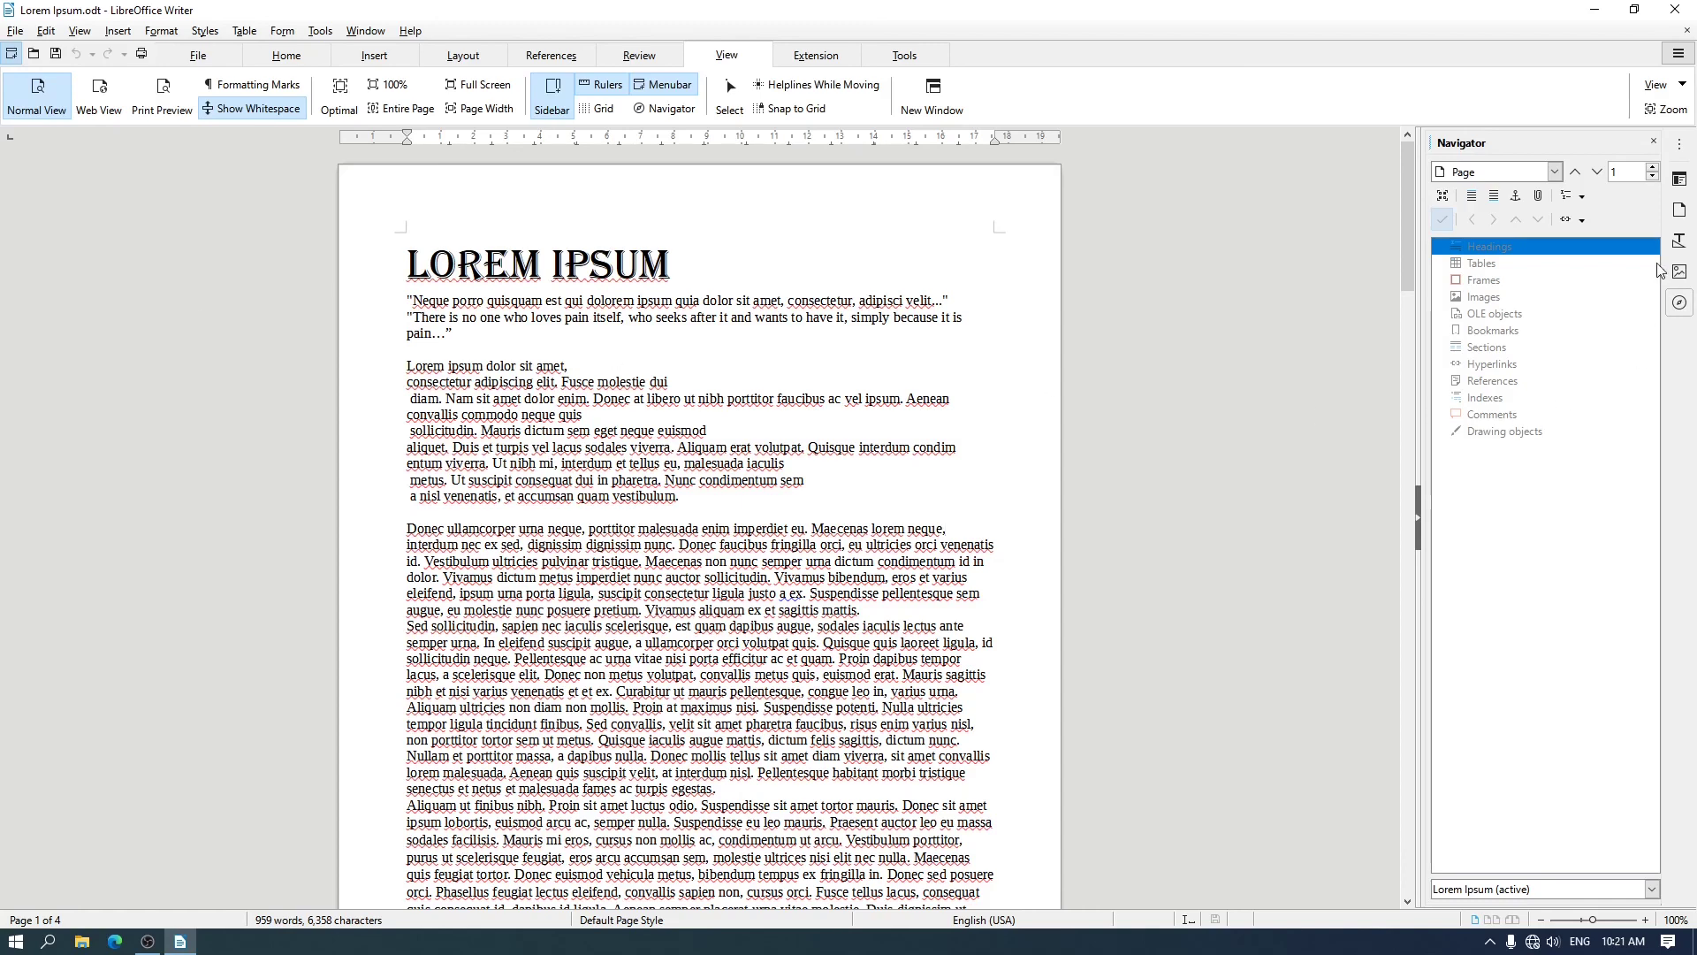
# Step: Undock the sidebar and dock it along the left side of the document area
pyautogui.click(1687, 147)
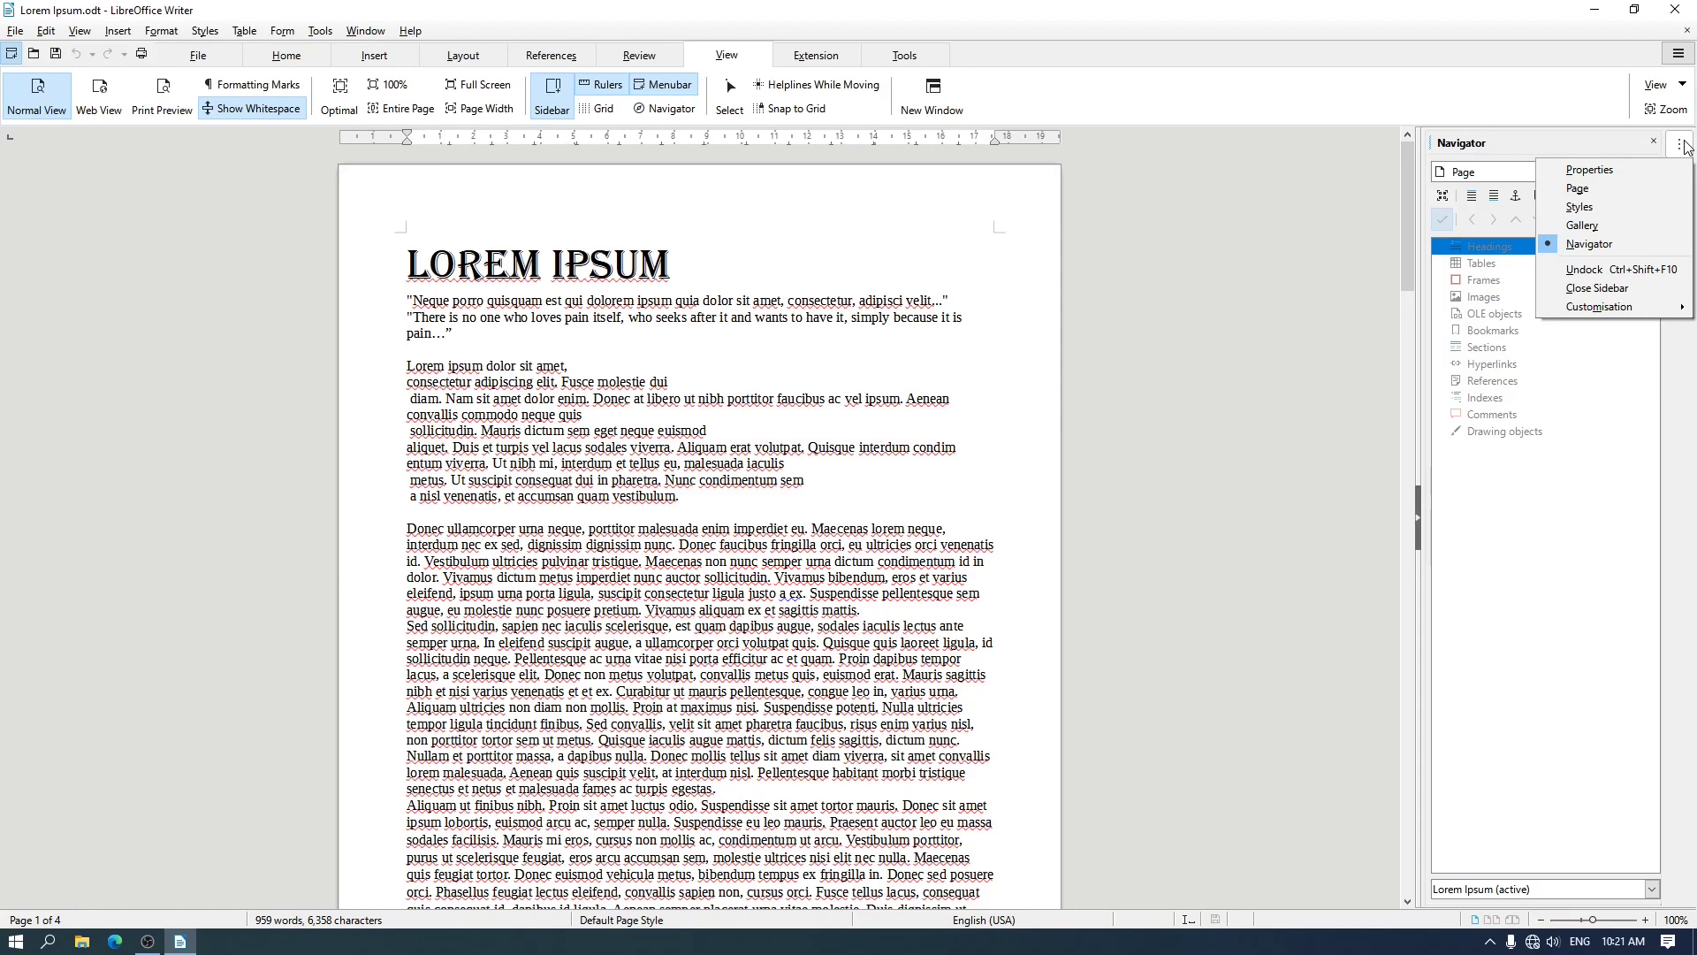
pyautogui.click(1602, 271)
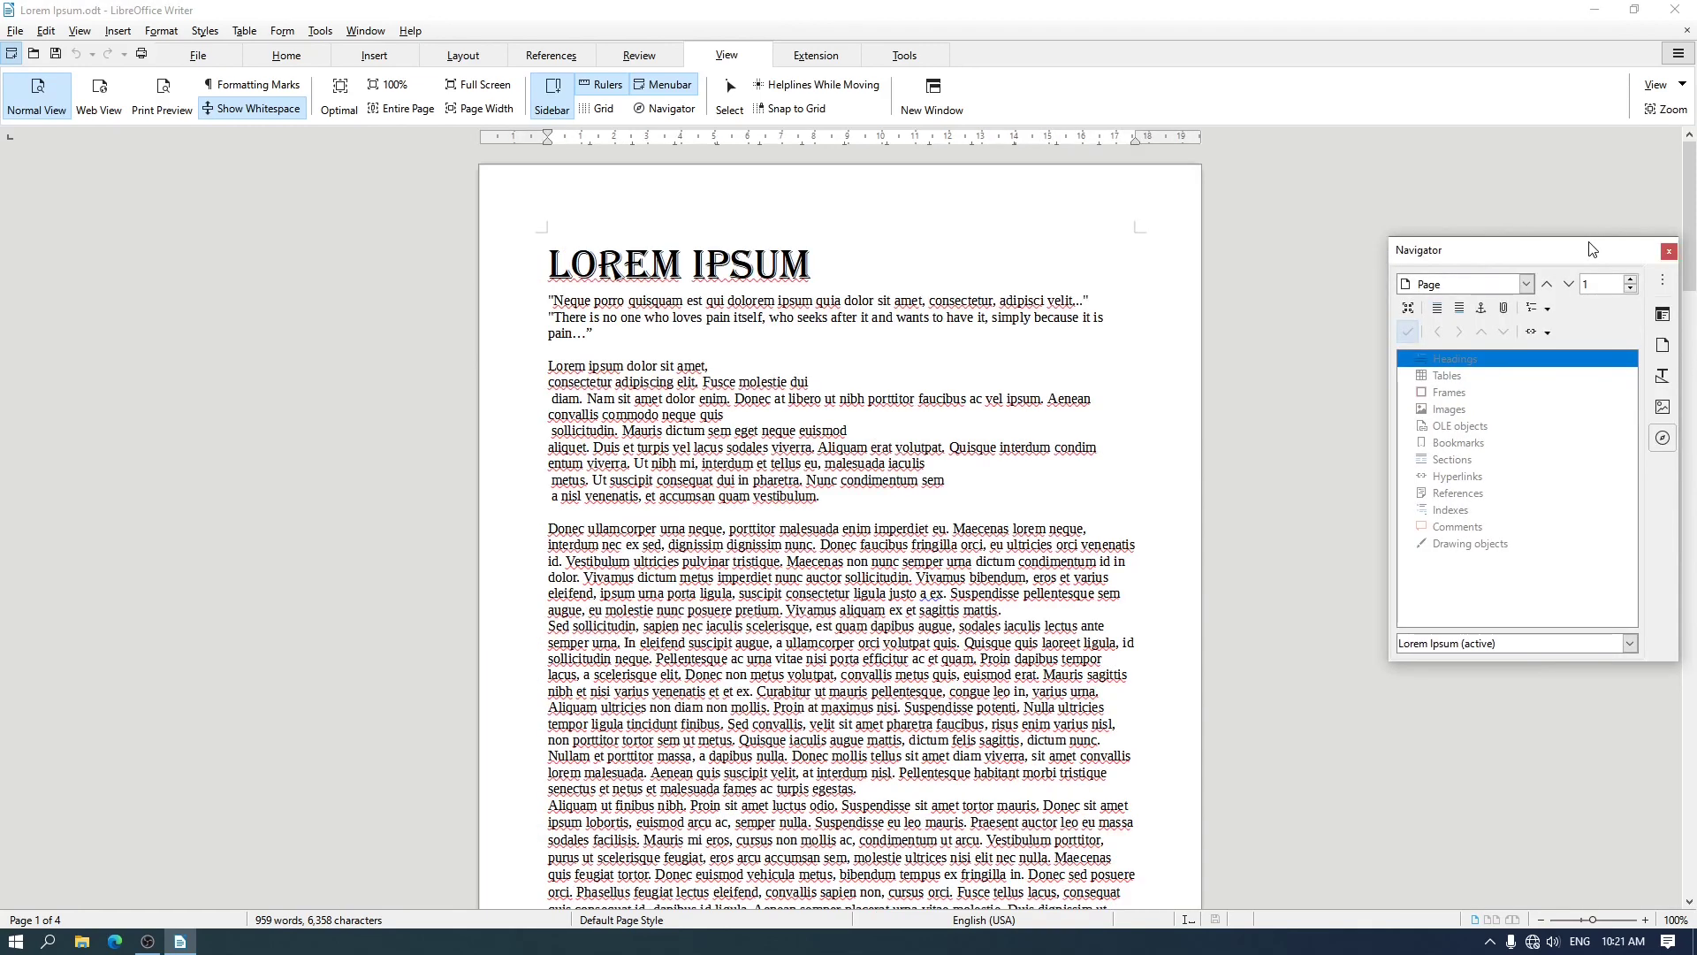
pyautogui.moveTo(1580, 256); pyautogui.dragTo(2, 282)
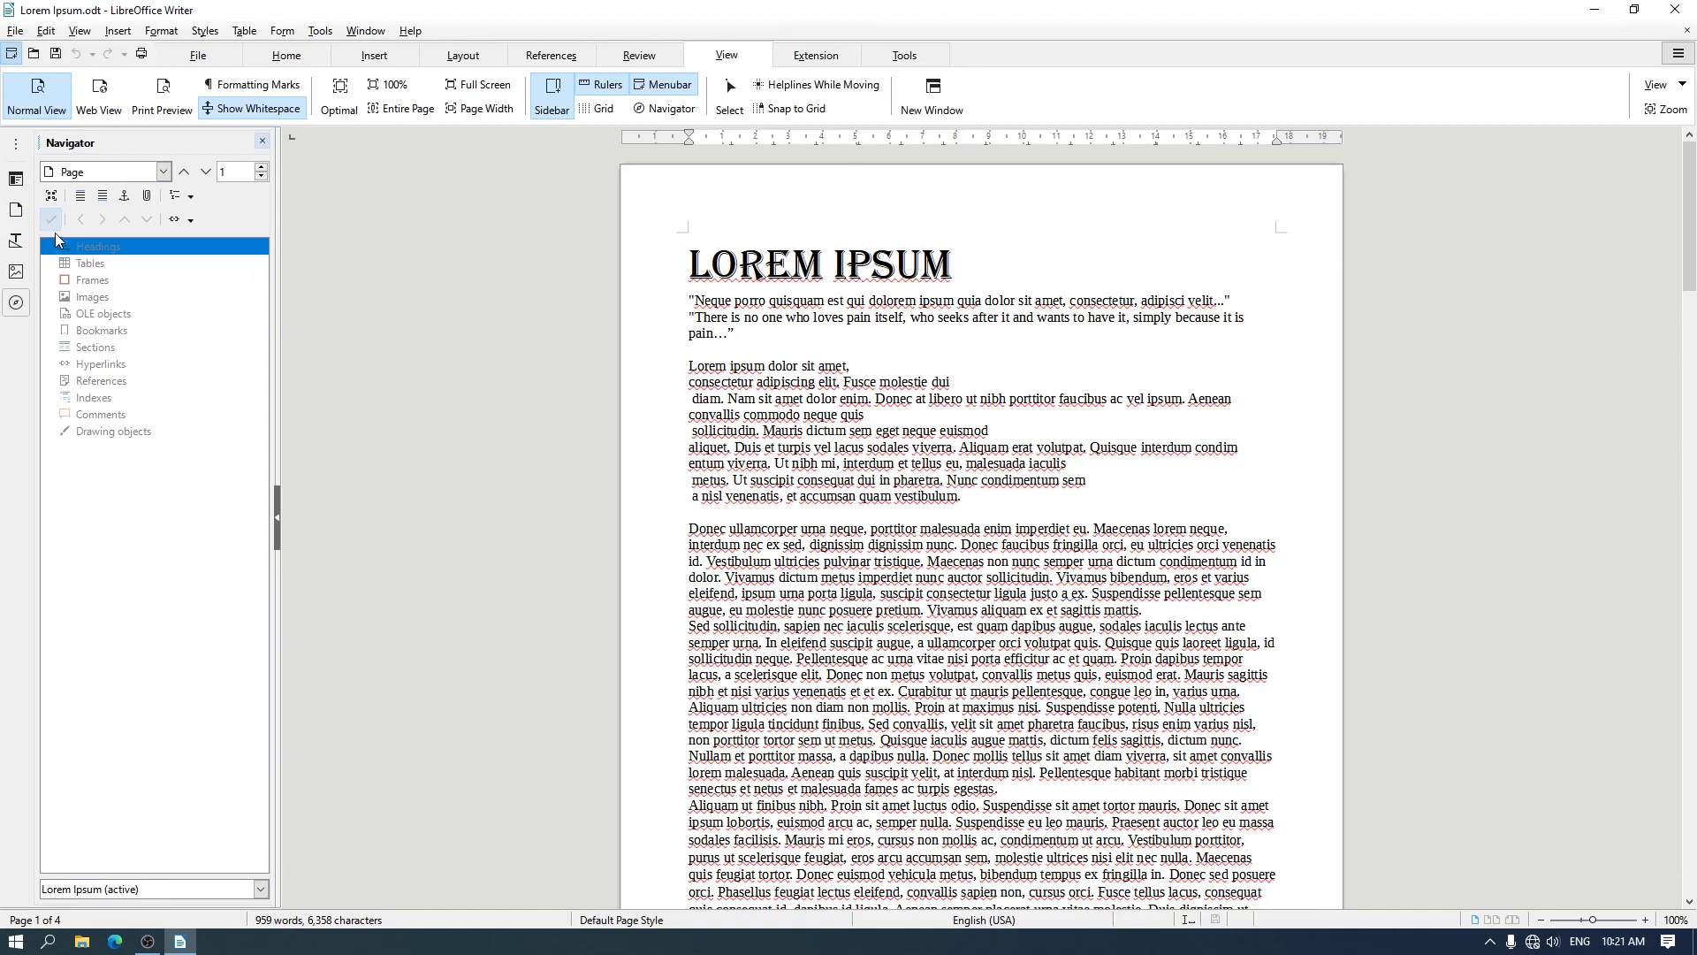
# Step: Float the sidebar, dock it on the right side of the document area, and return it to the left side
pyautogui.click(16, 143)
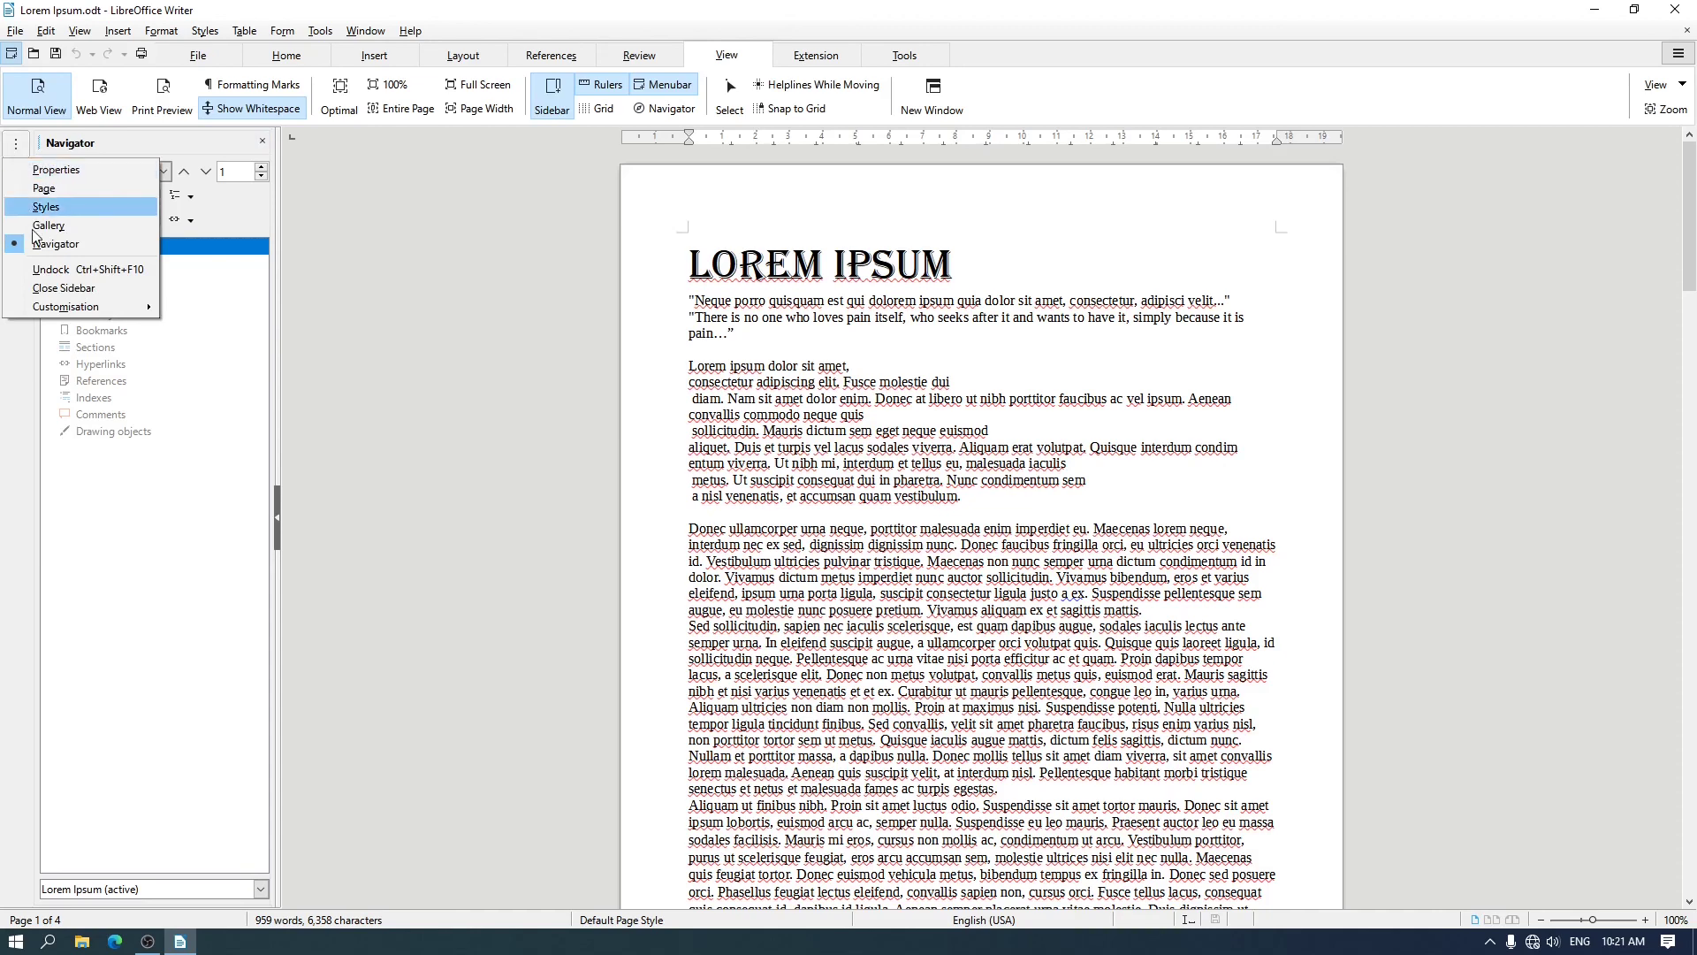
pyautogui.click(139, 146)
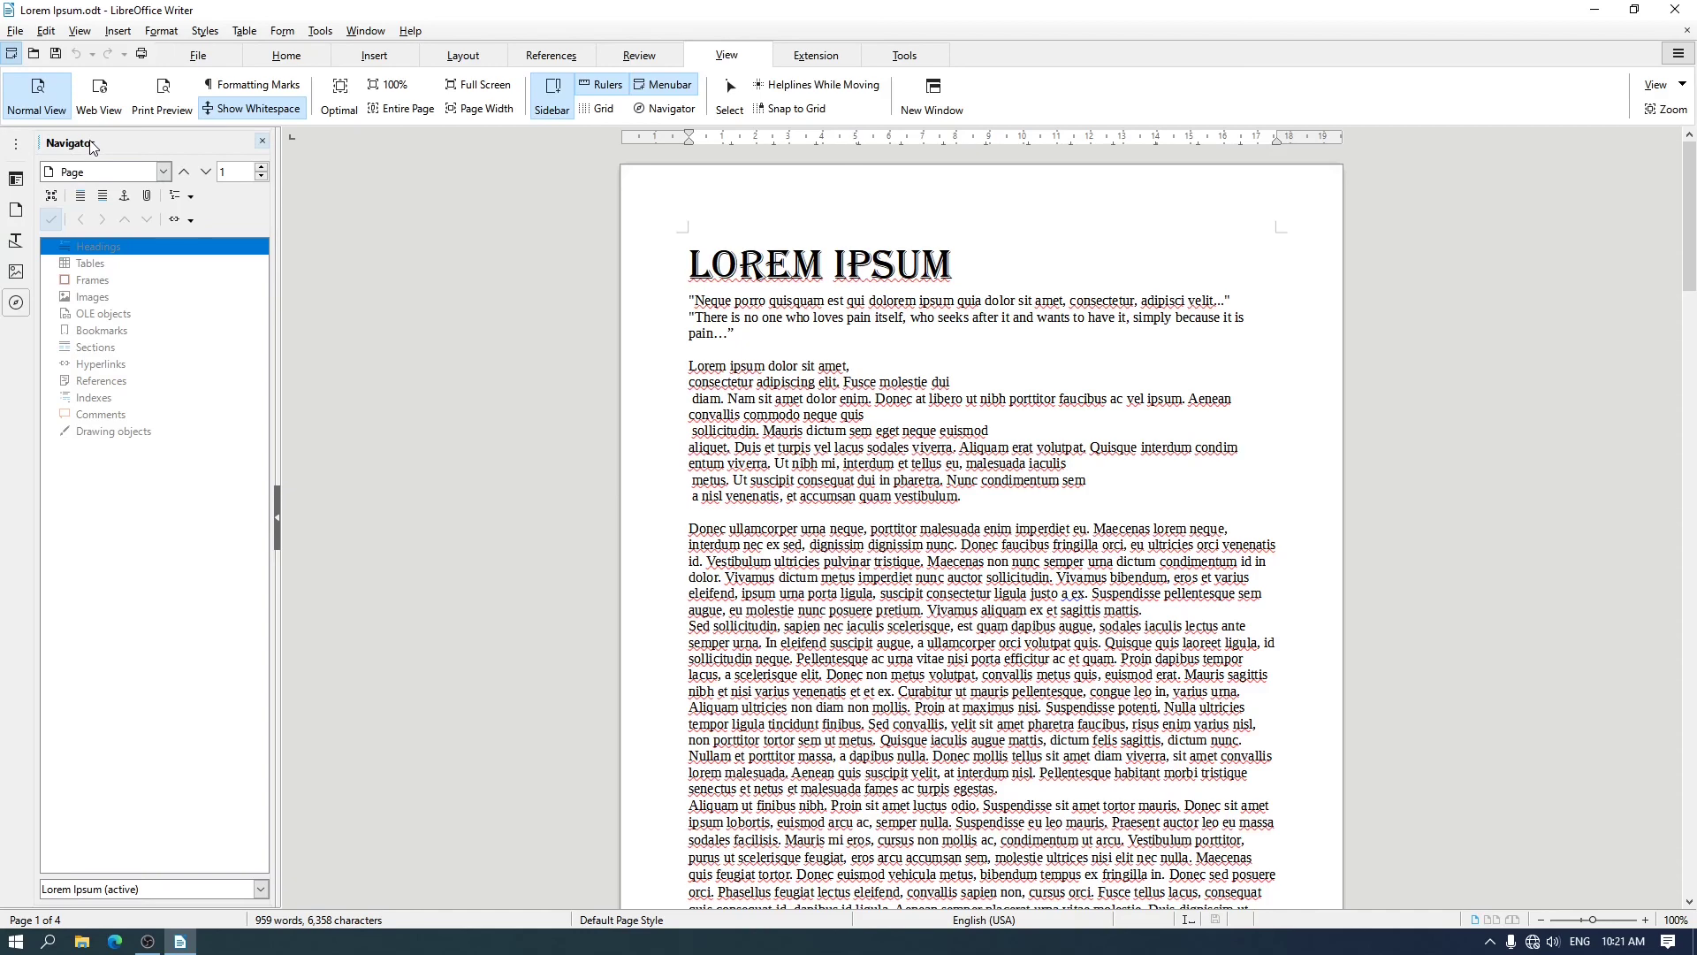
pyautogui.moveTo(91, 146); pyautogui.dragTo(417, 273)
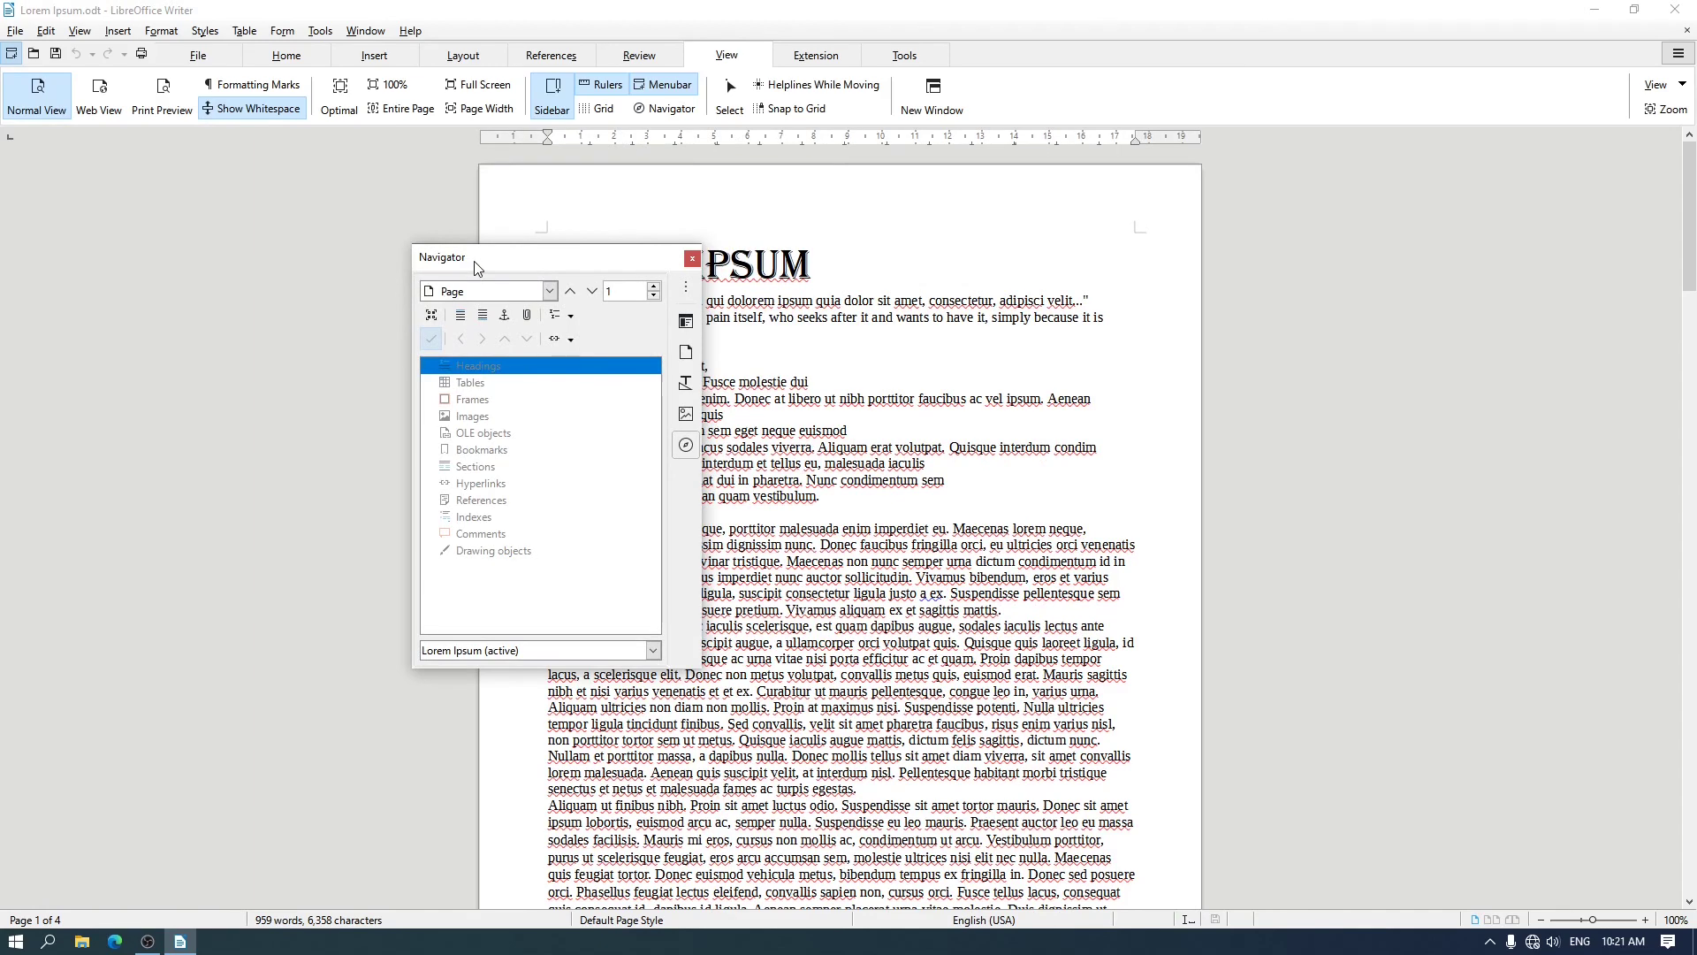
pyautogui.moveTo(475, 268); pyautogui.dragTo(1635, 340)
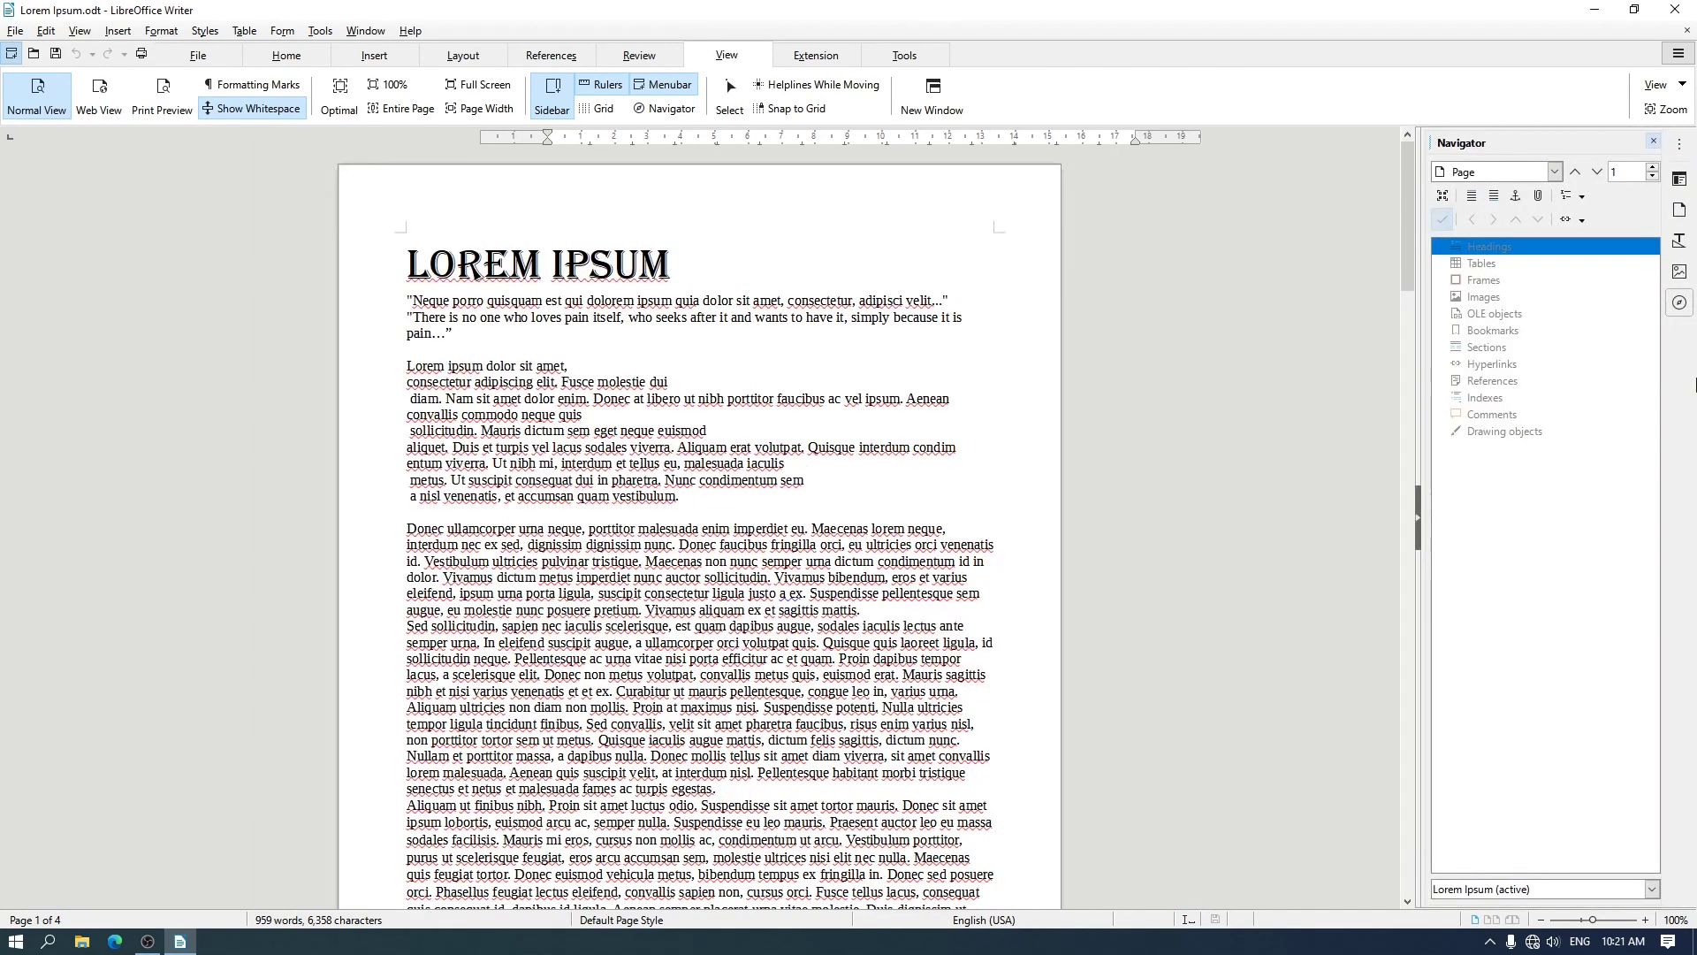
pyautogui.moveTo(1563, 143); pyautogui.dragTo(2, 373)
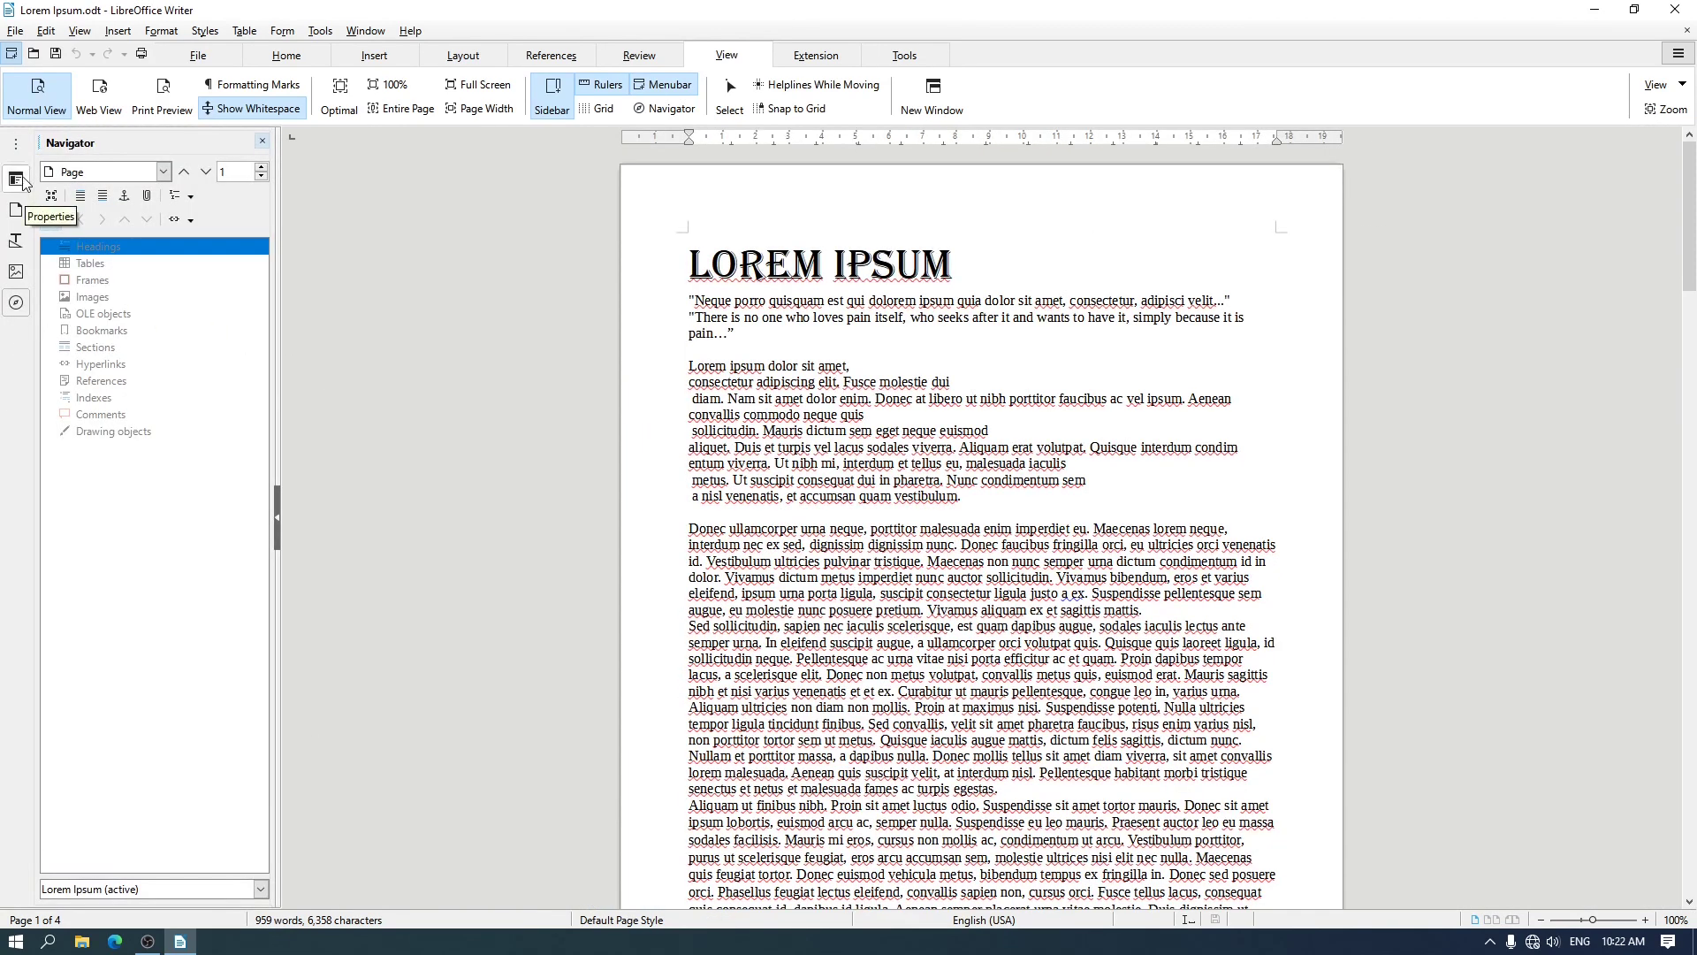
# Step: Switch the sidebar to the Gallery deck, the Page deck and finally the Properties deck
pyautogui.click(17, 146)
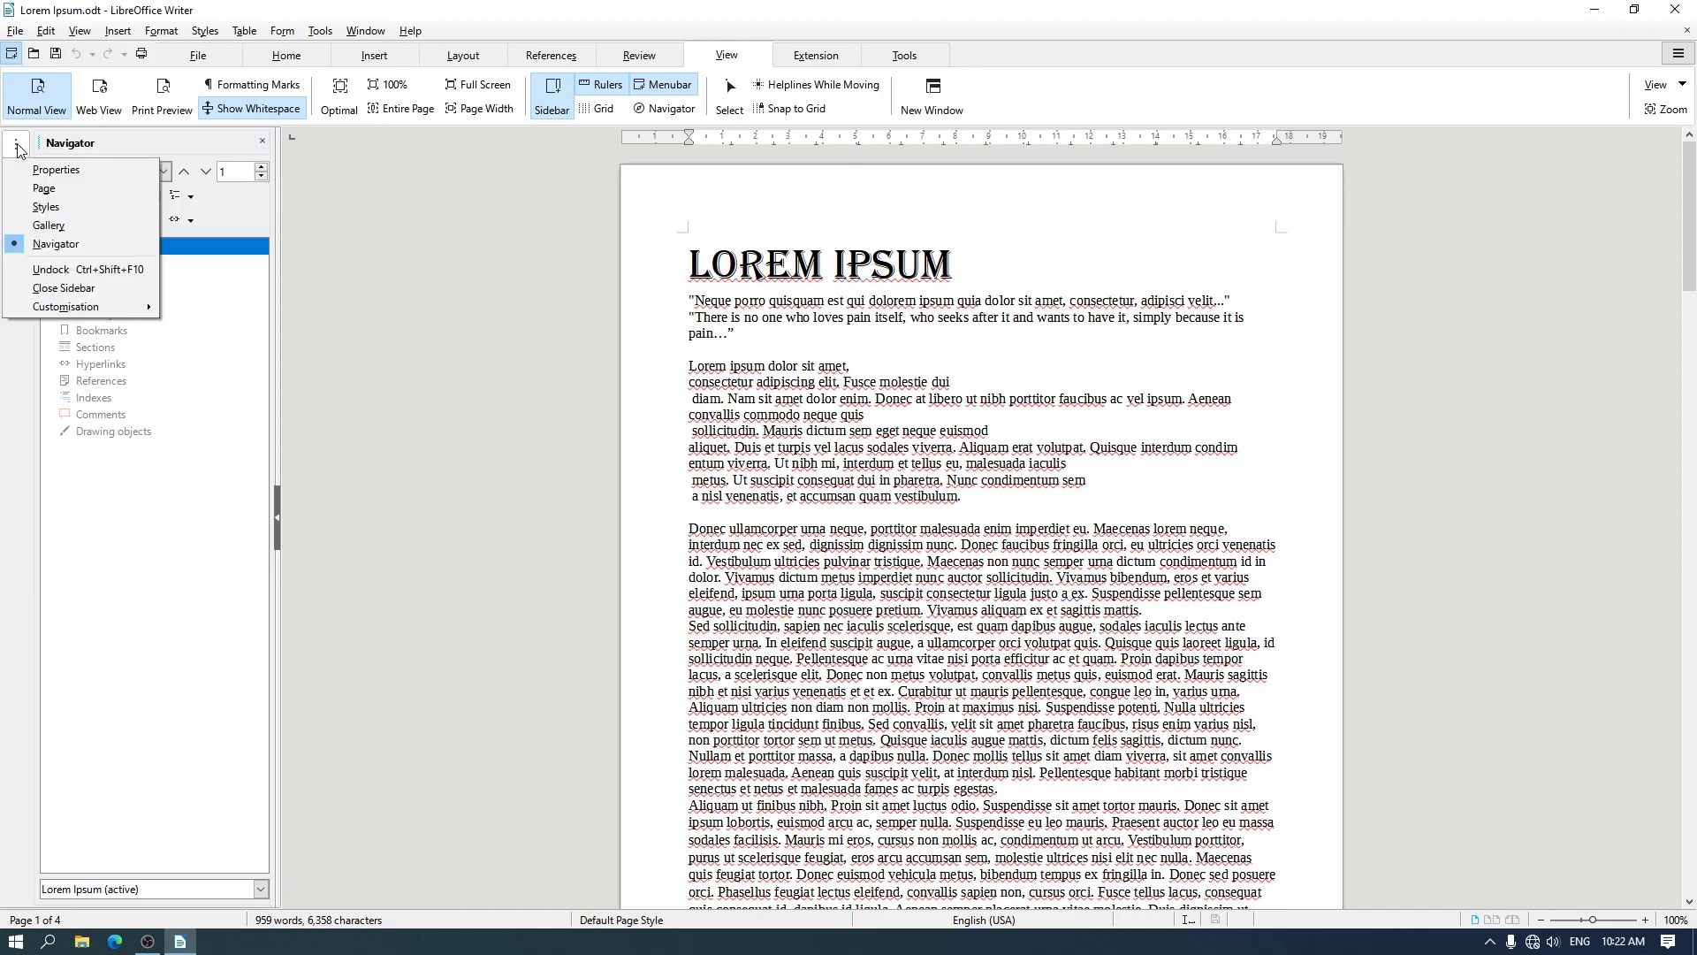
pyautogui.click(71, 232)
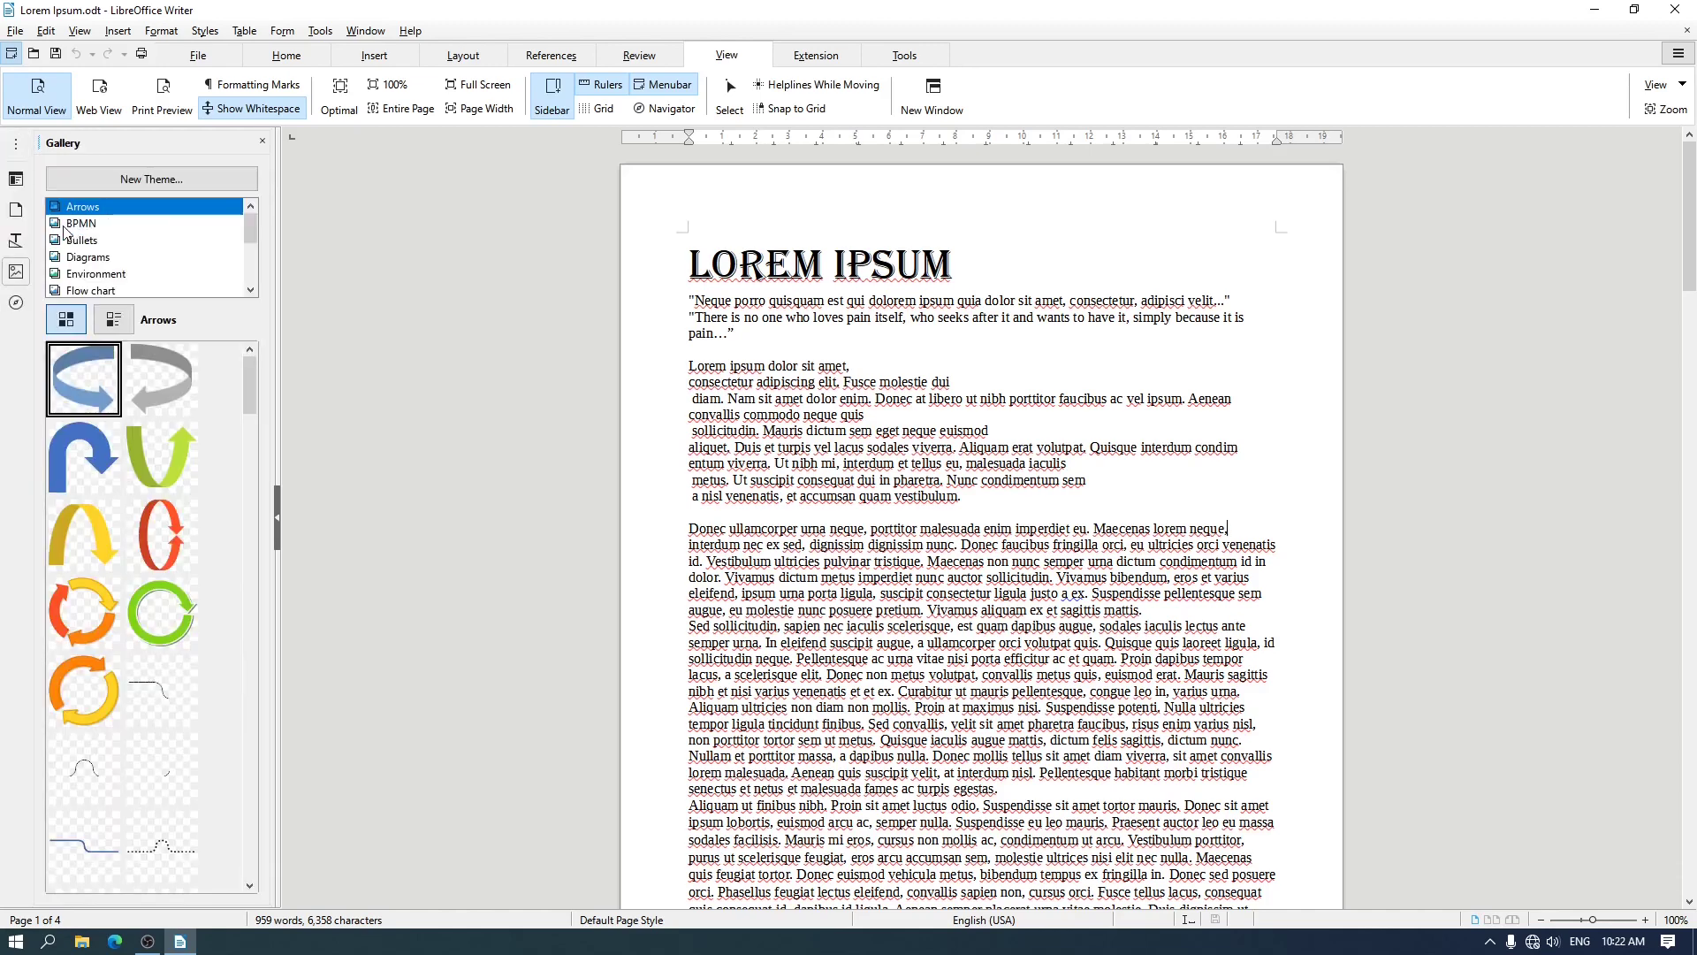
pyautogui.click(15, 203)
pyautogui.click(15, 178)
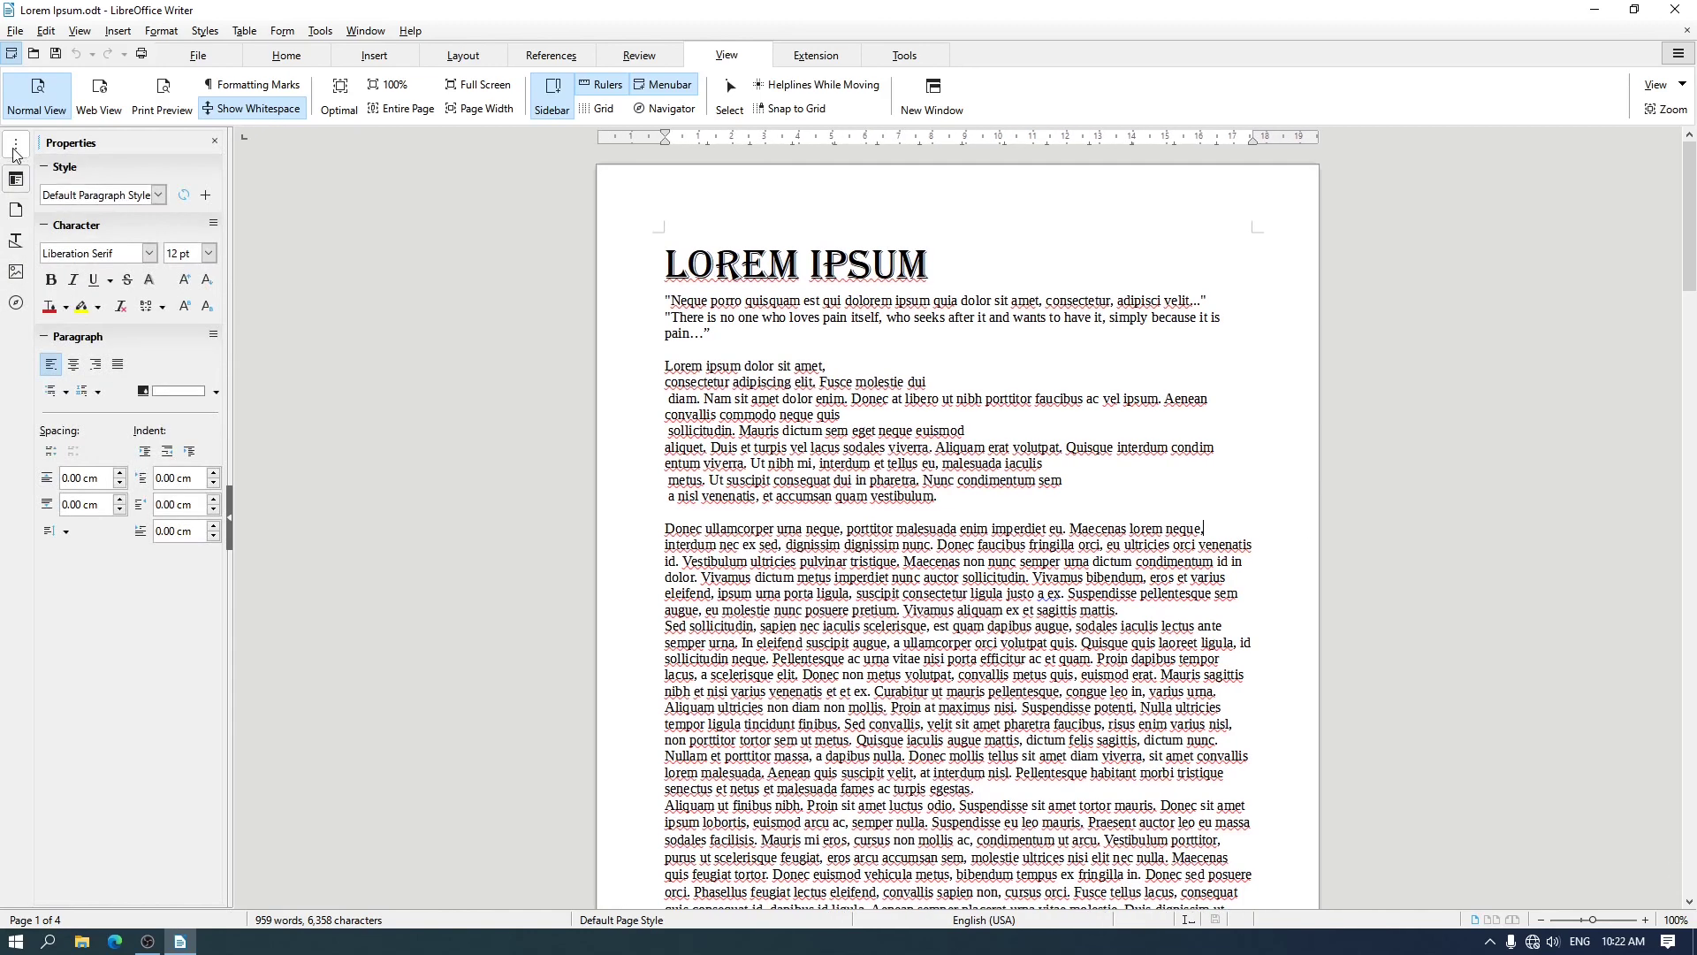
# Step: Customise the sidebar by removing the Page, Styles, Gallery and Navigator decks
pyautogui.click(15, 143)
pyautogui.moveTo(64, 313)
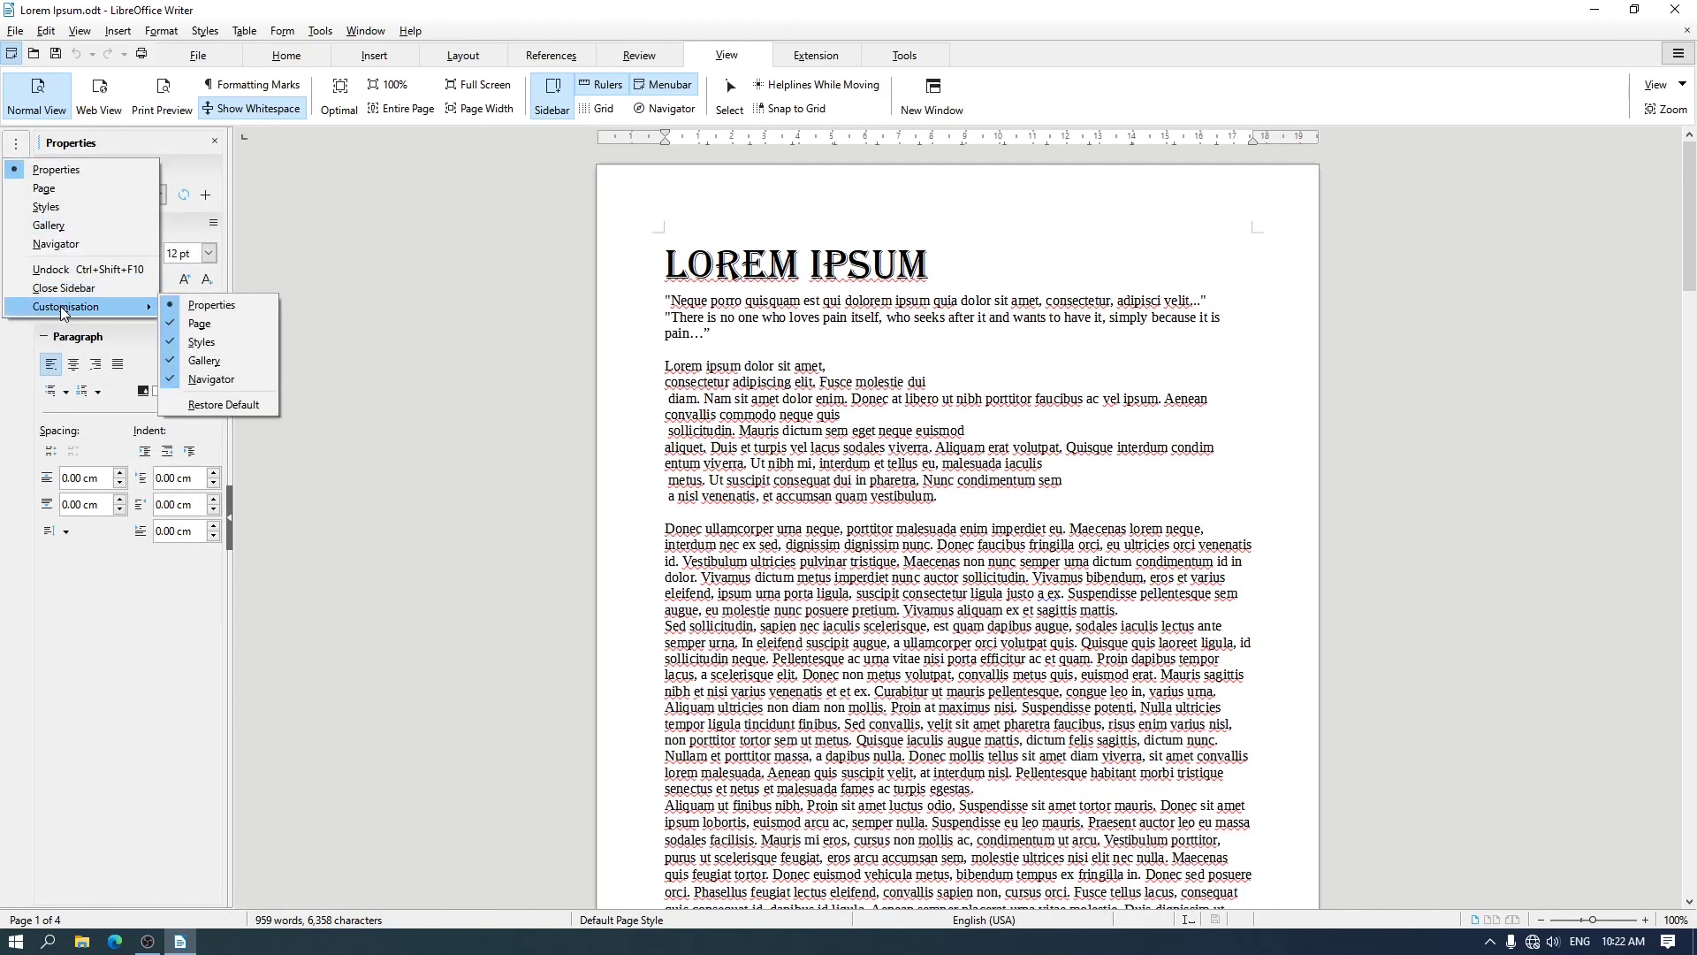
pyautogui.click(210, 323)
pyautogui.click(15, 143)
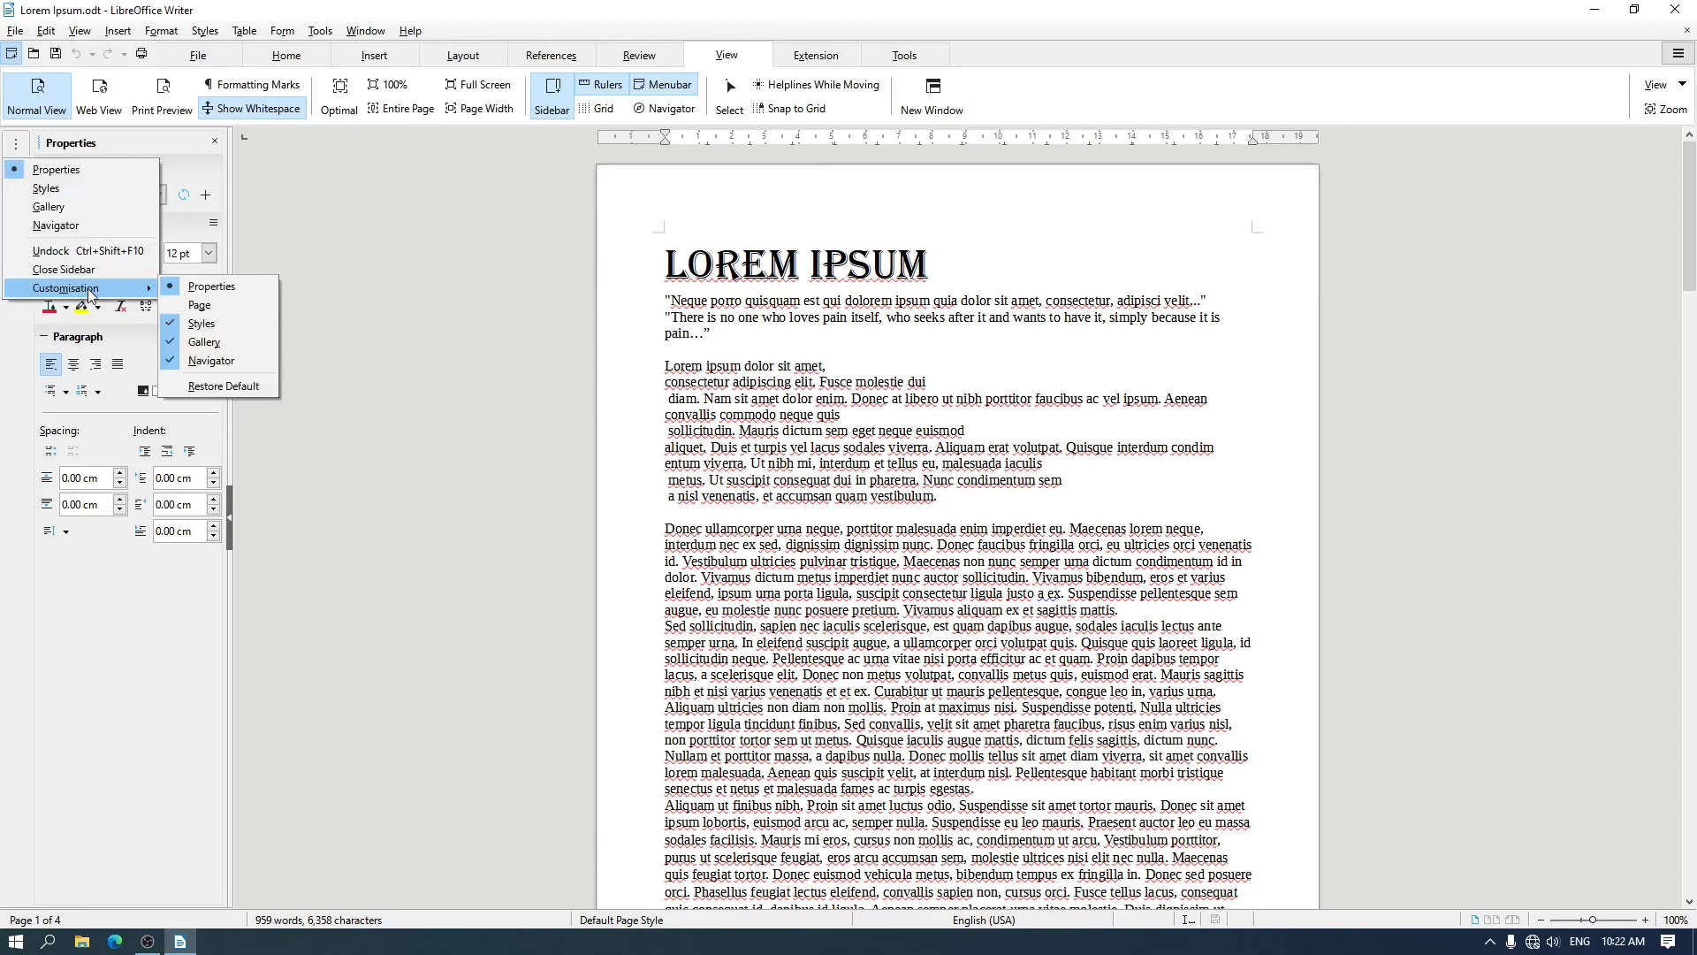
pyautogui.click(235, 329)
pyautogui.click(16, 143)
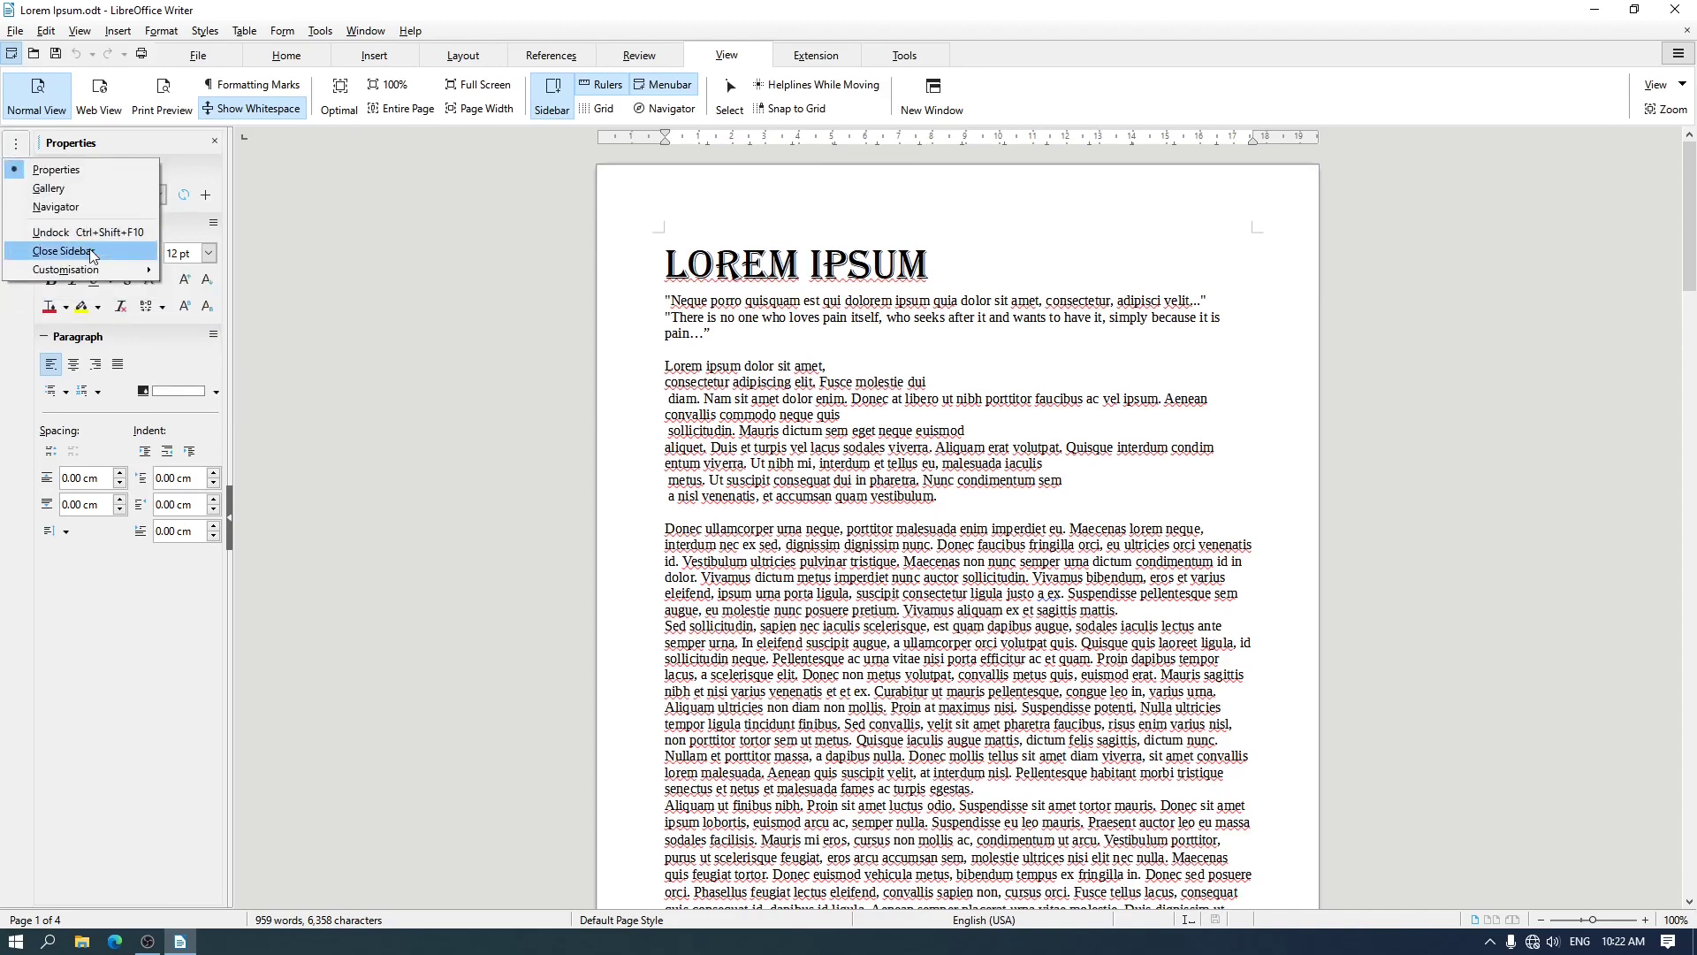
pyautogui.moveTo(114, 270)
pyautogui.click(212, 323)
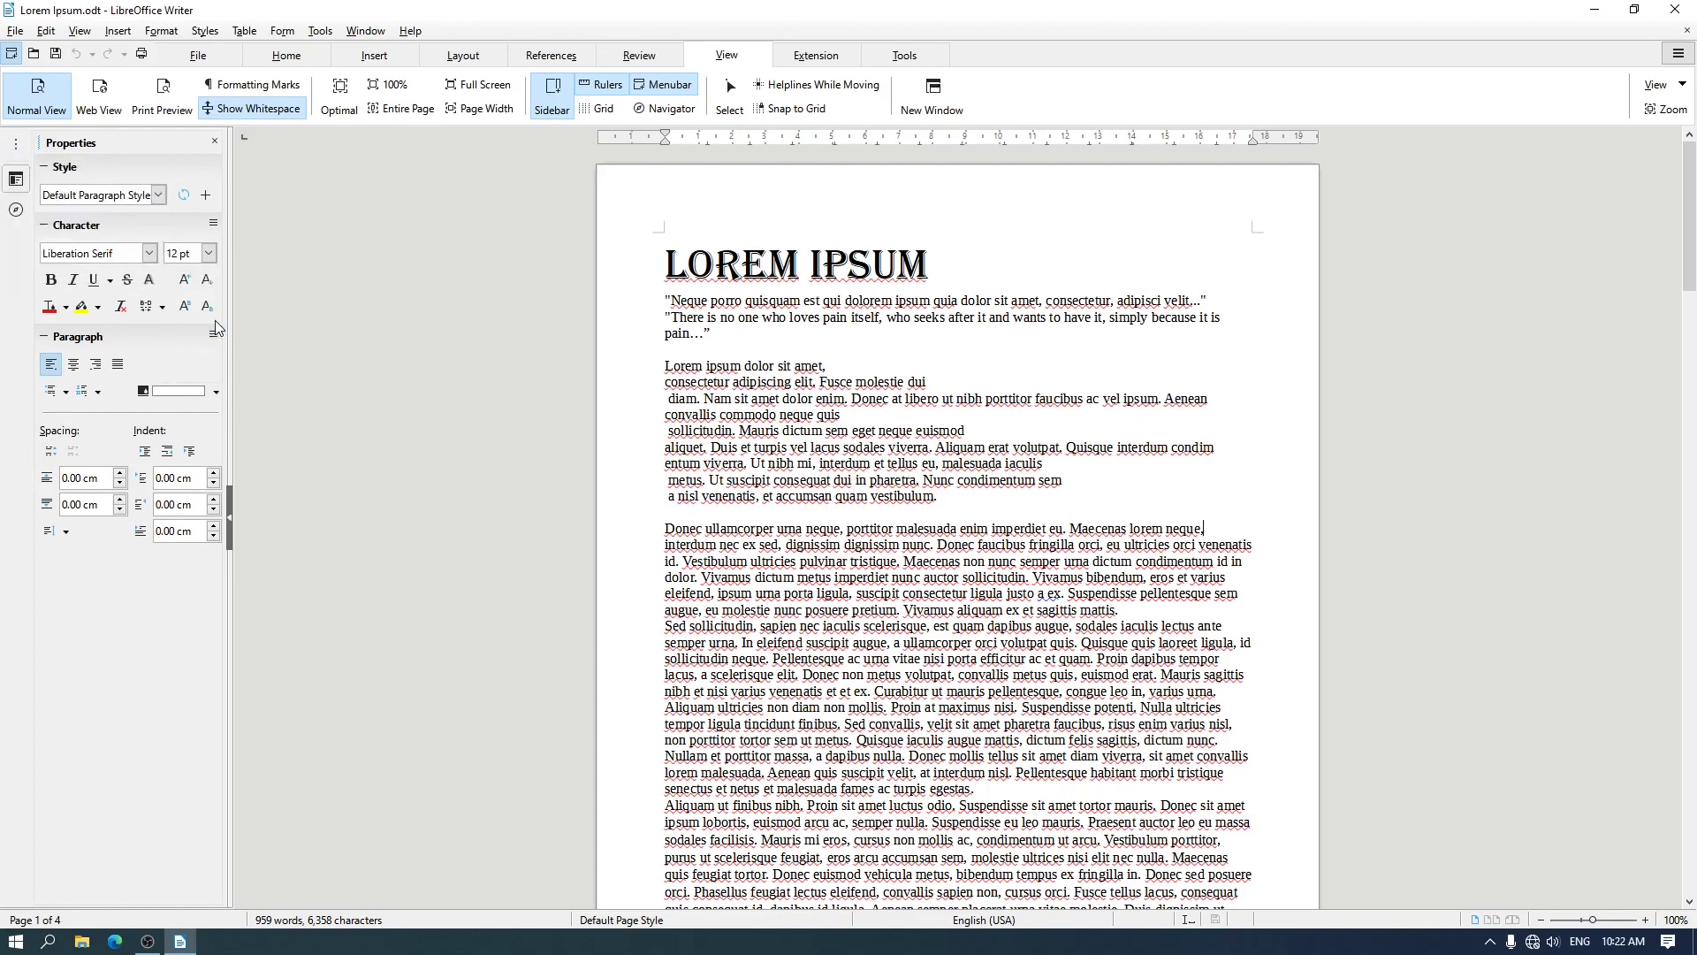
pyautogui.click(16, 143)
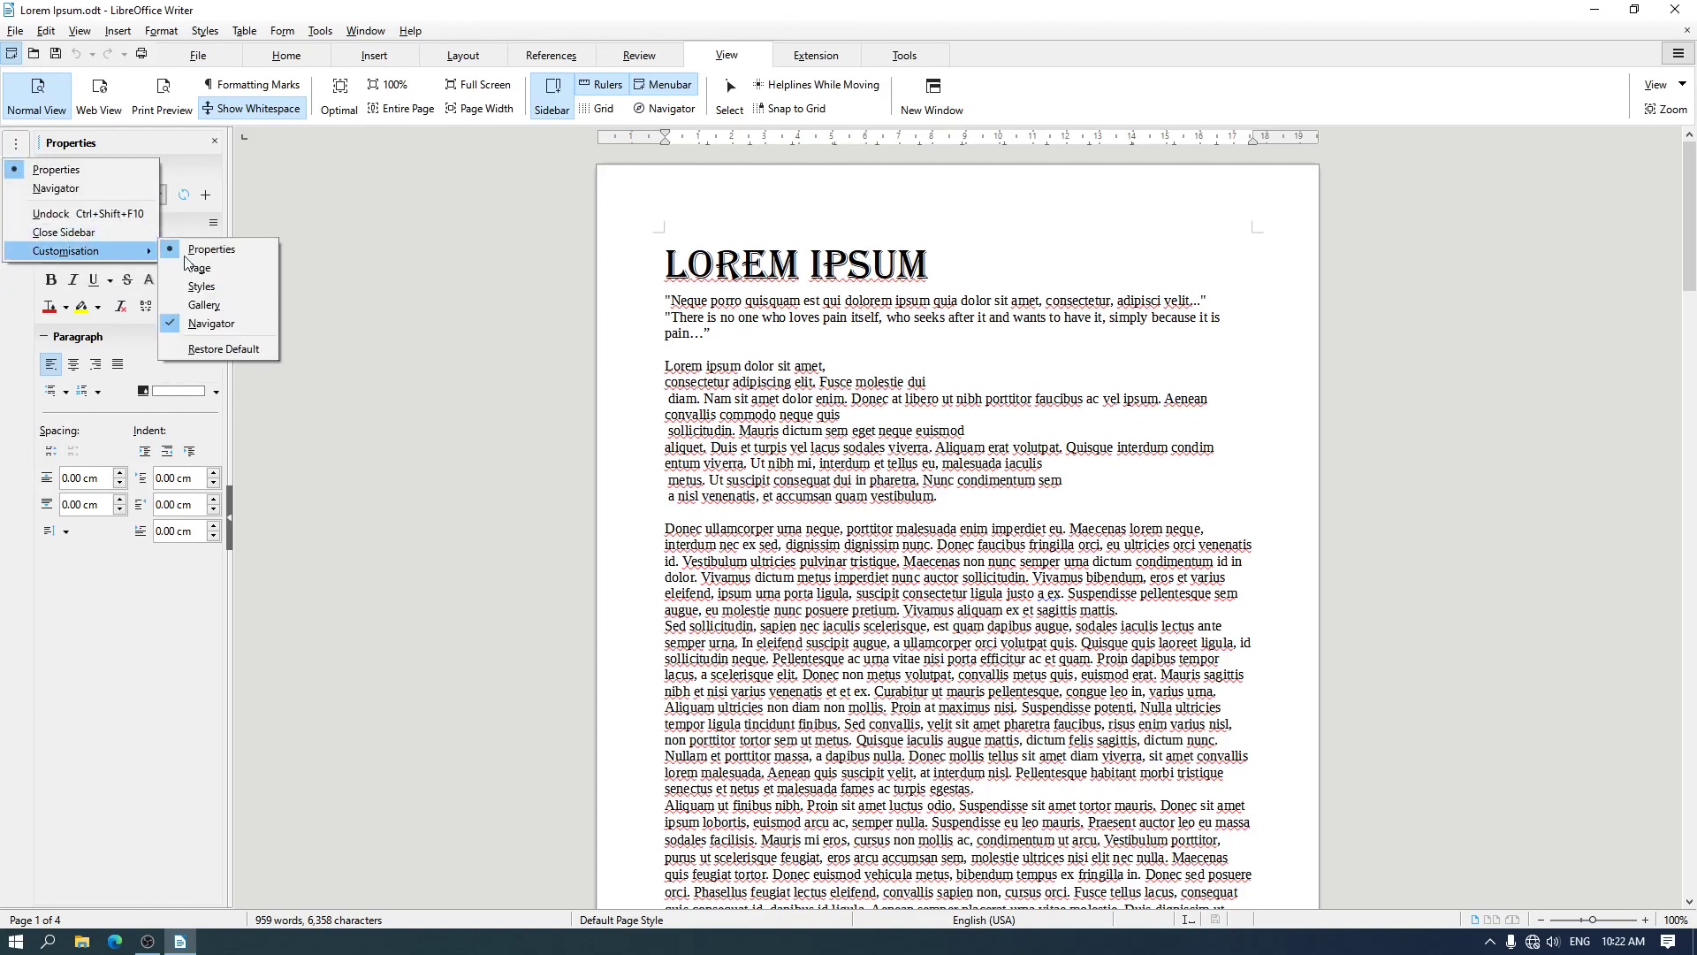
pyautogui.click(201, 324)
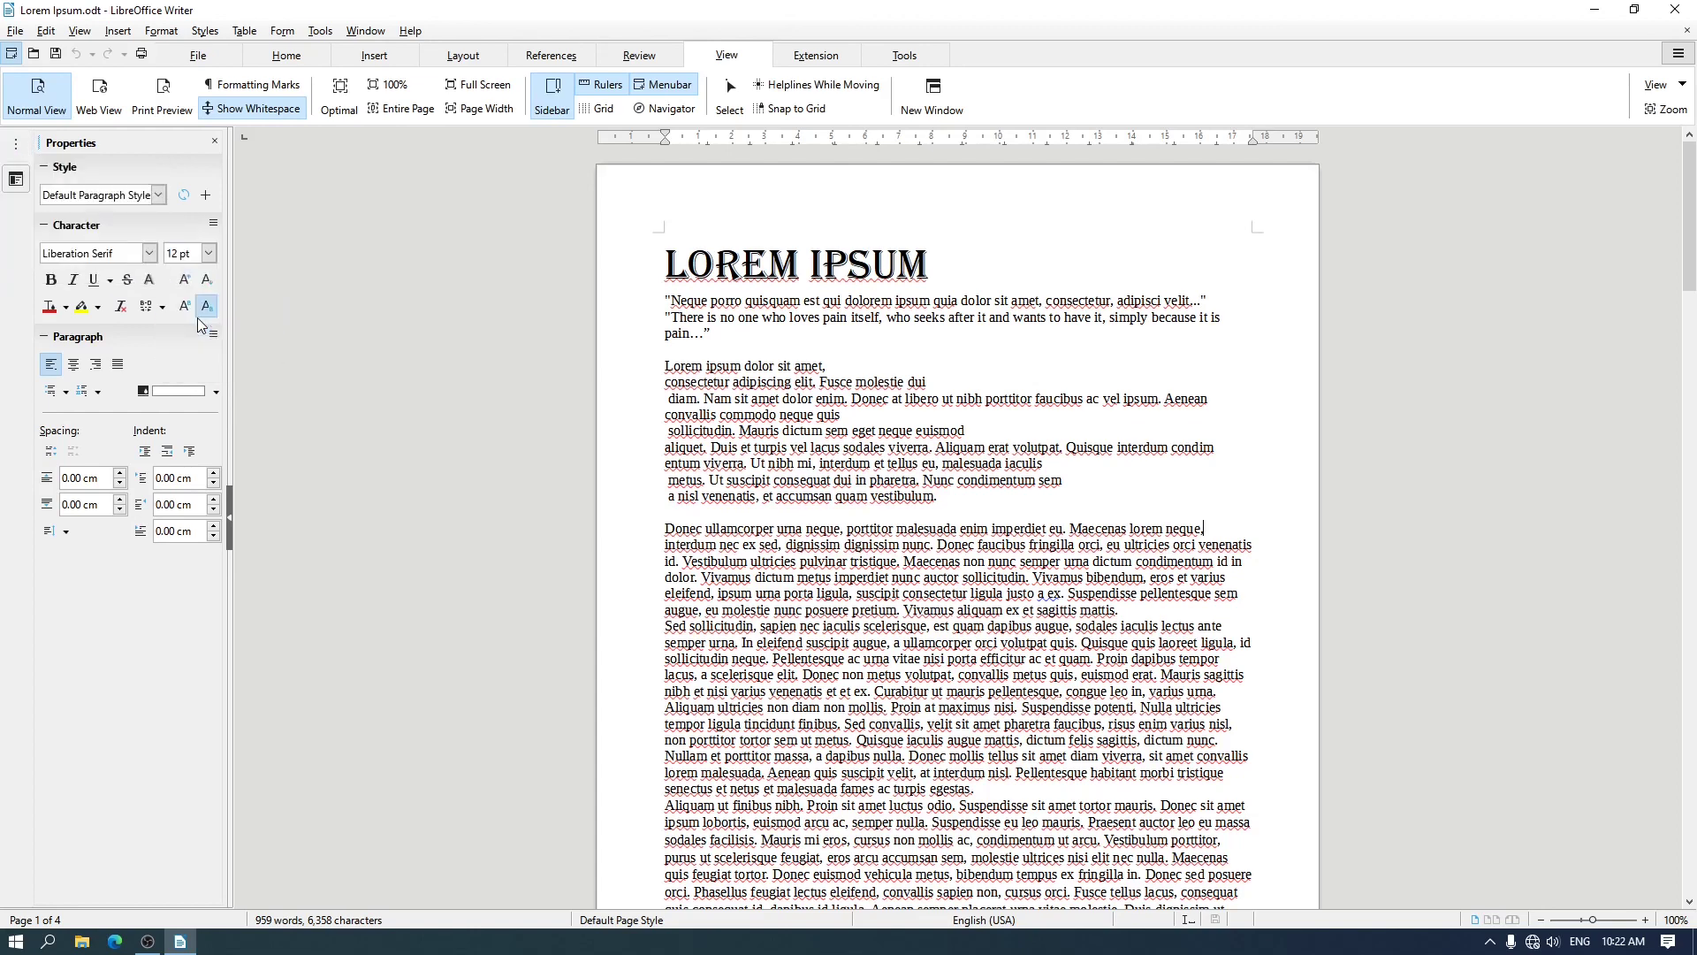
# Step: Customise the sidebar by adding the Page, Styles, Gallery and Navigator decks back
pyautogui.click(16, 146)
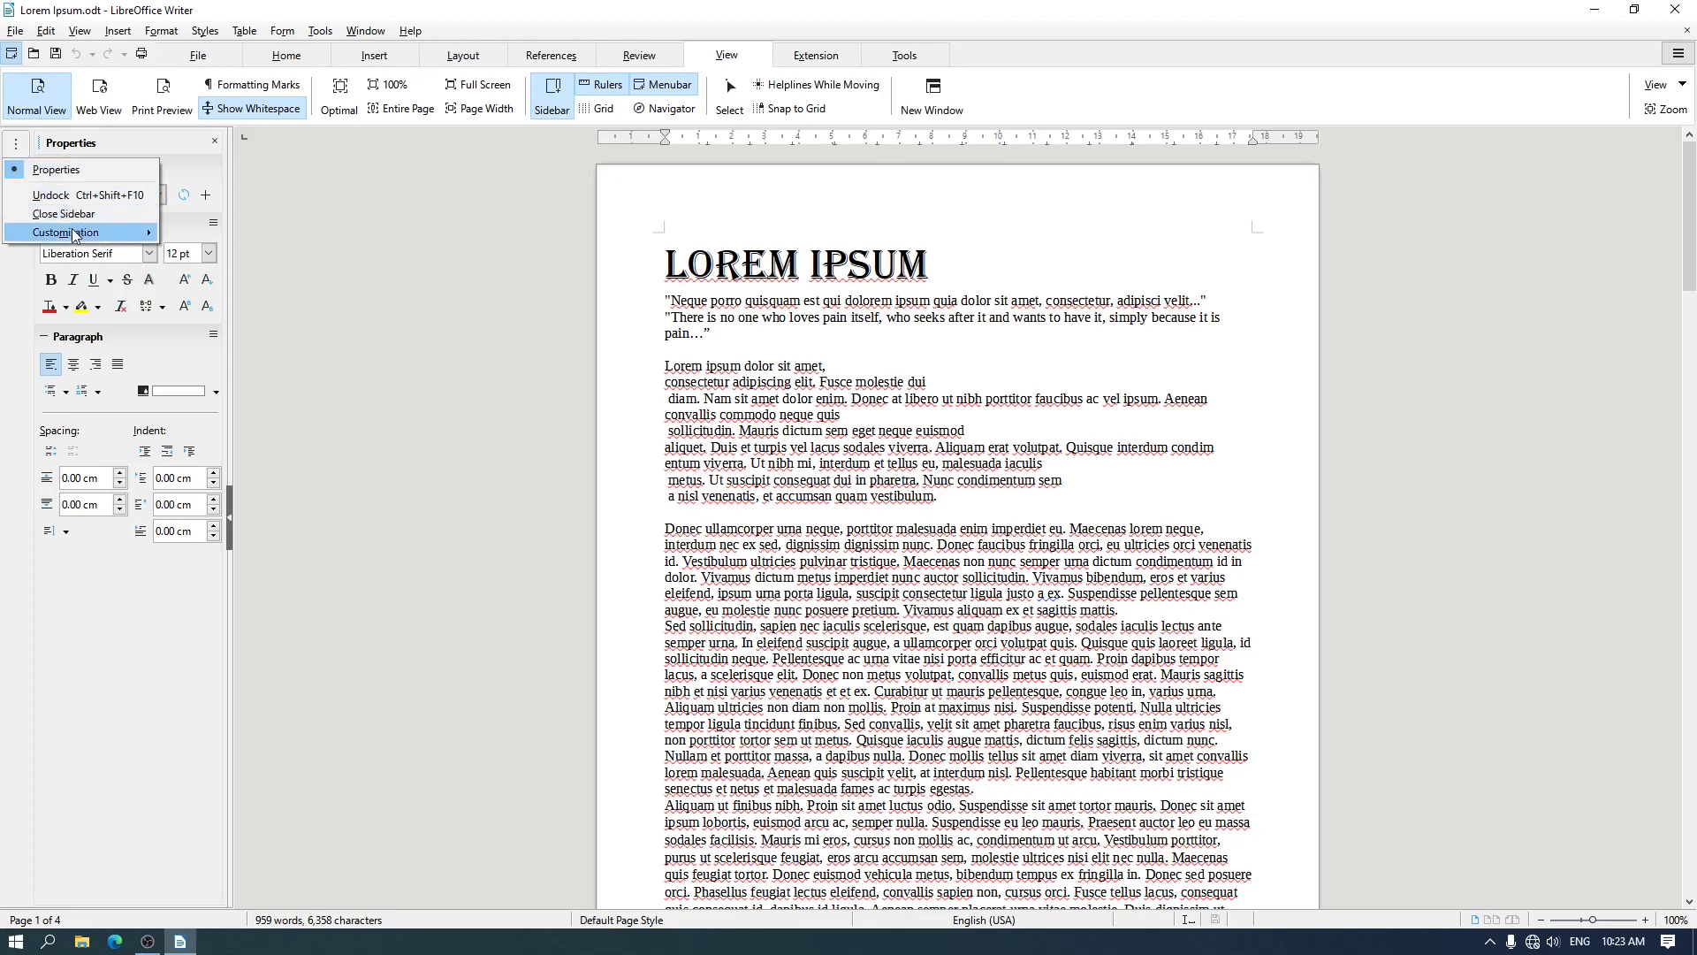
pyautogui.moveTo(92, 235)
pyautogui.click(202, 249)
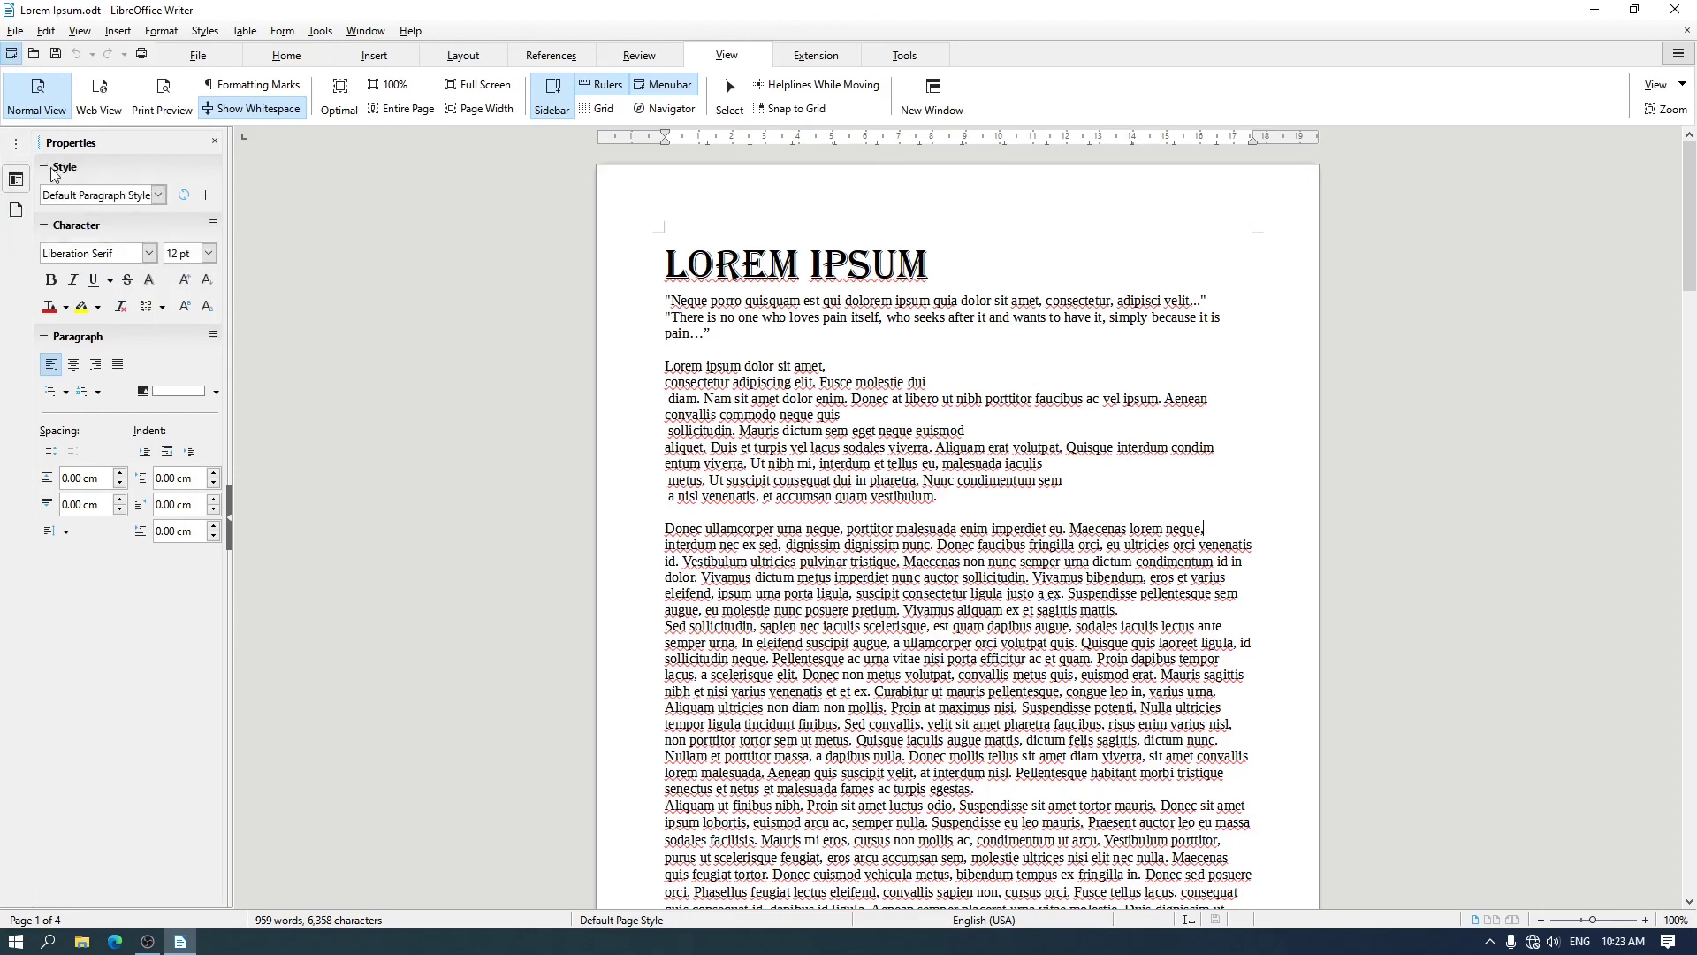
pyautogui.click(16, 144)
pyautogui.moveTo(89, 251)
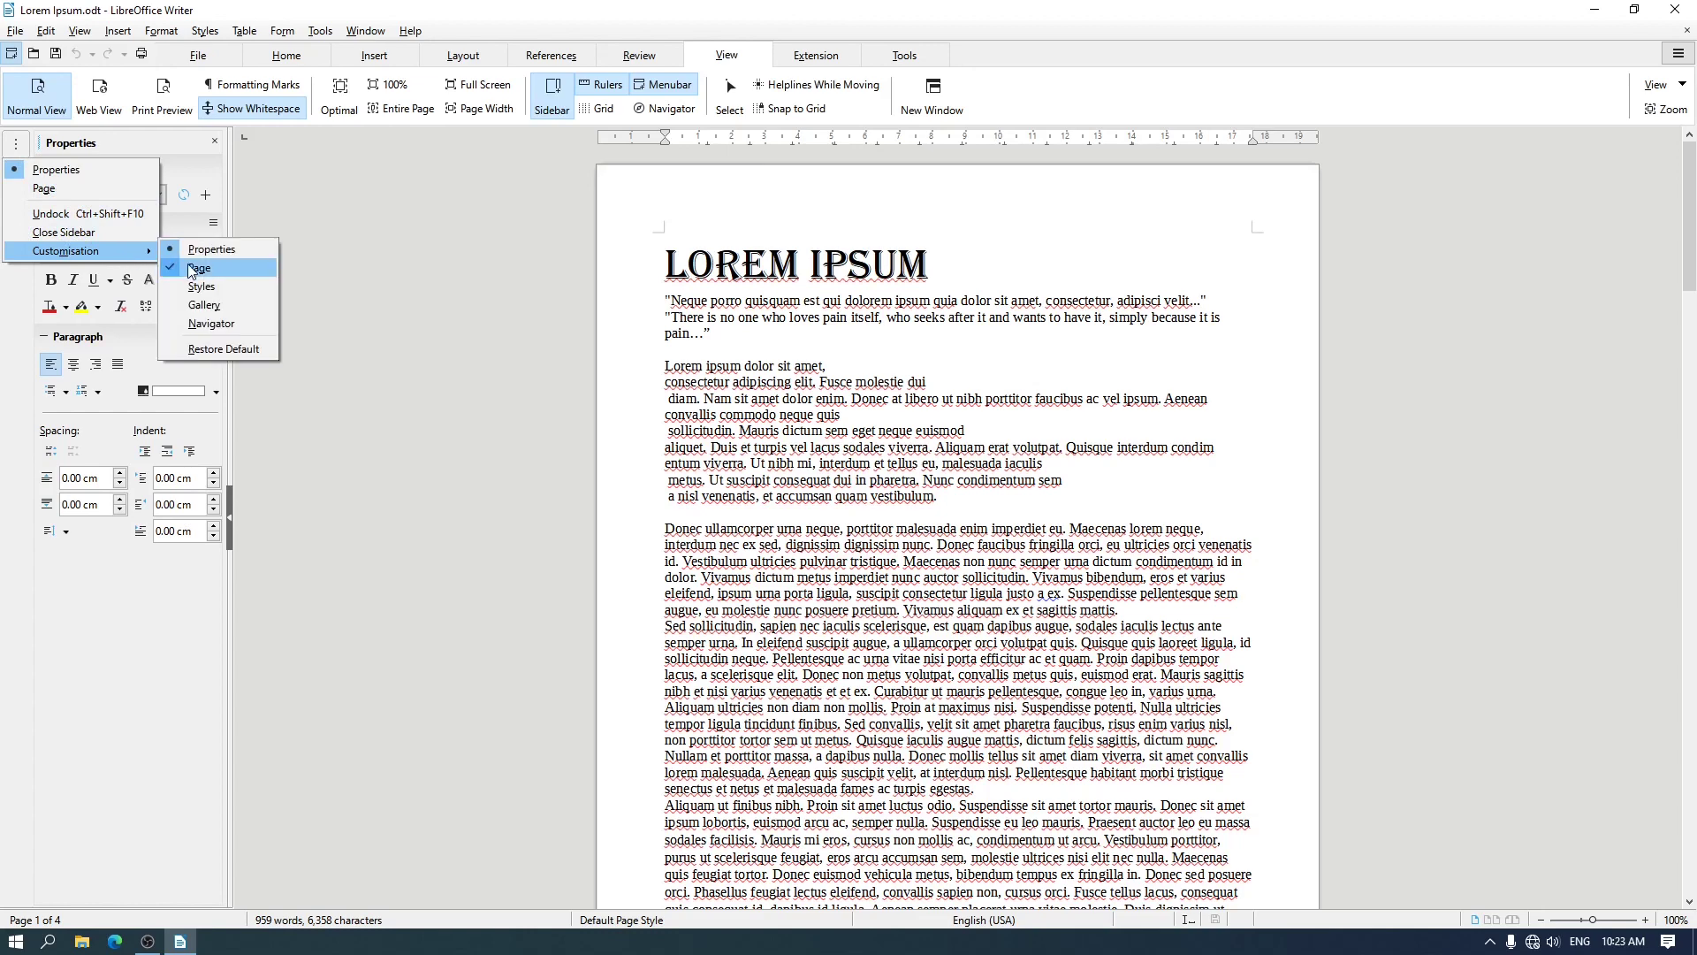
pyautogui.click(199, 290)
pyautogui.click(16, 143)
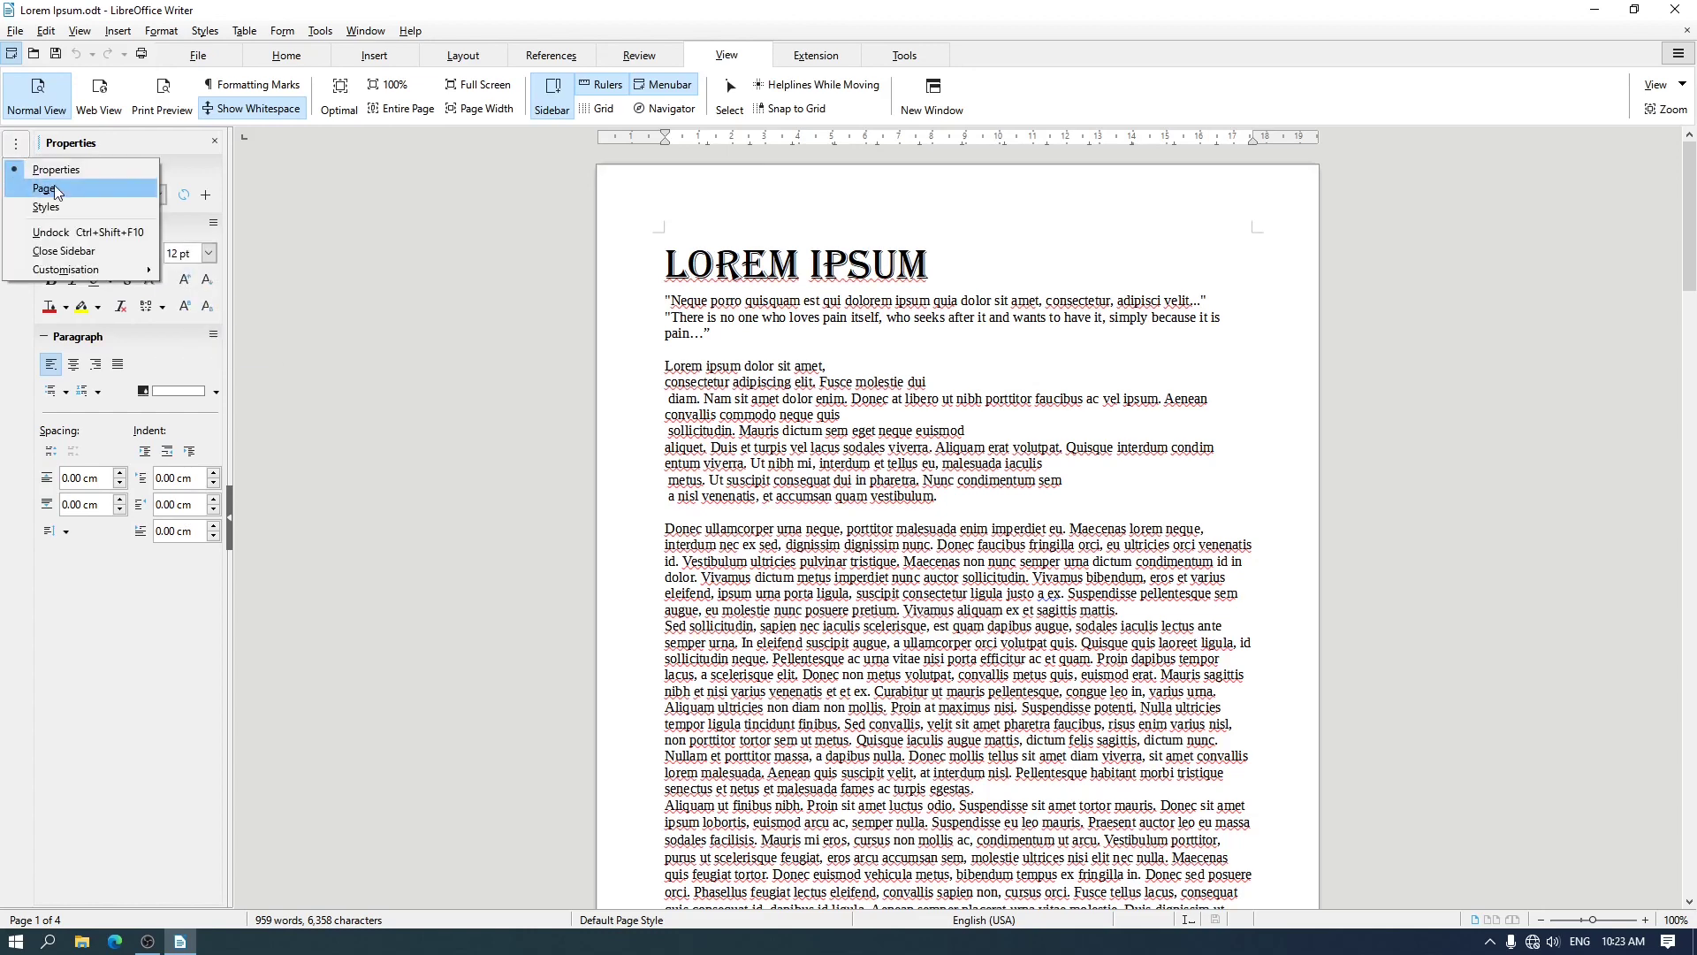
pyautogui.moveTo(92, 273)
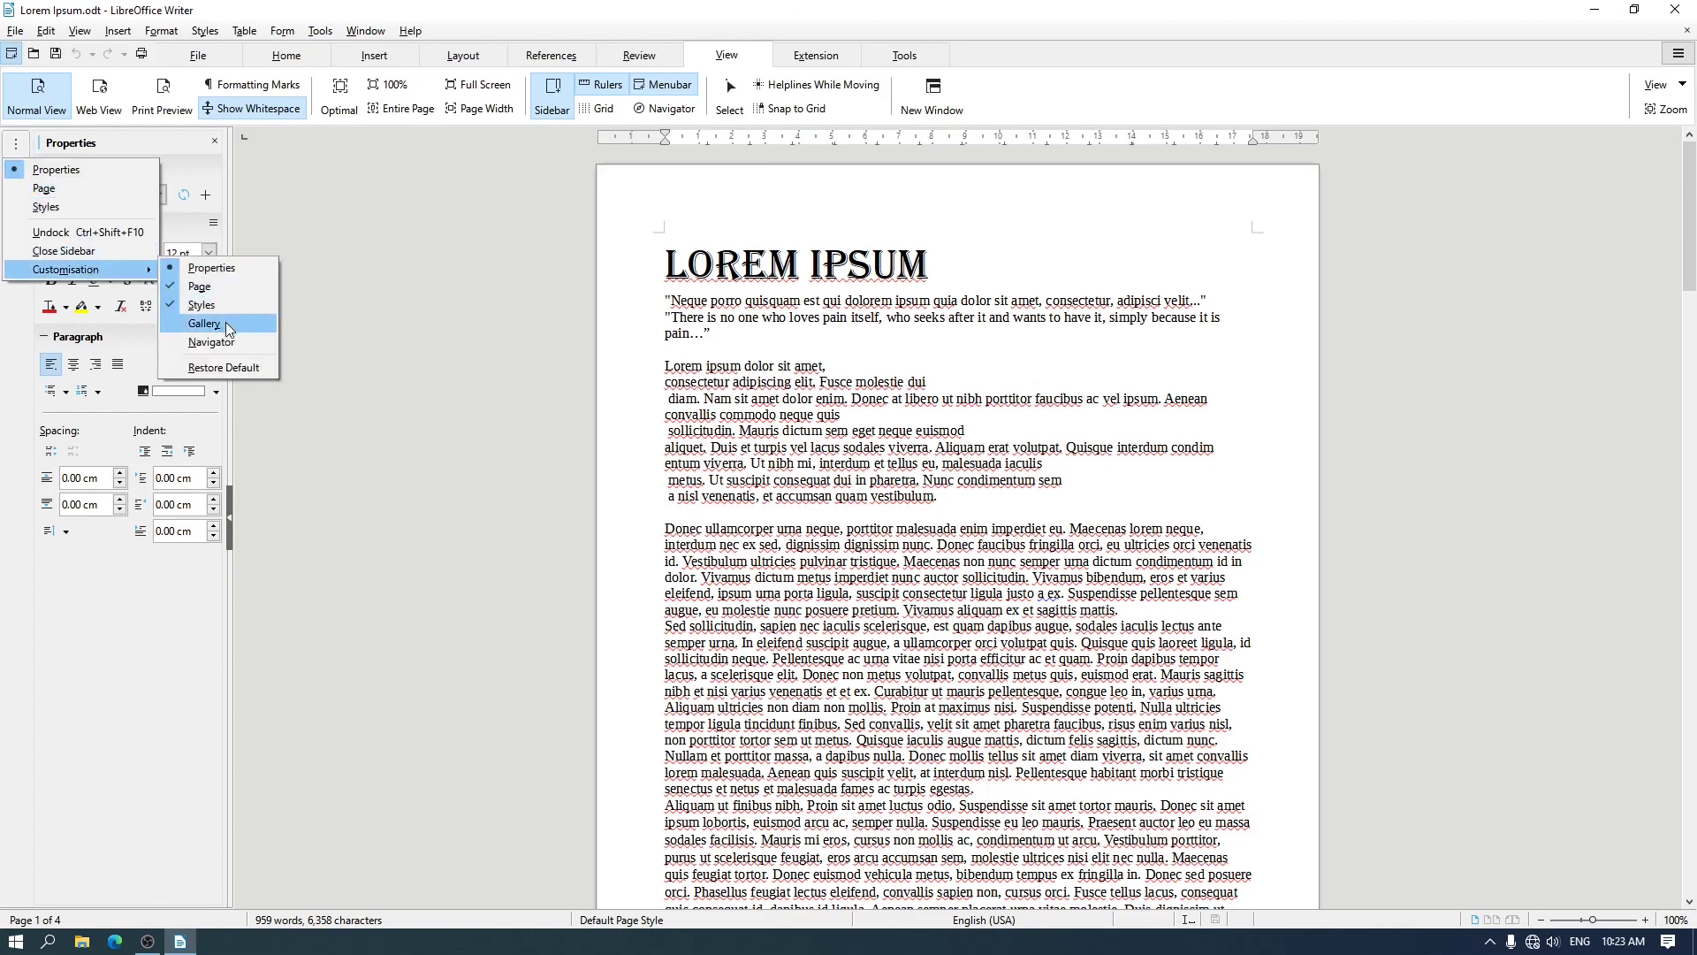
pyautogui.click(212, 328)
pyautogui.click(16, 144)
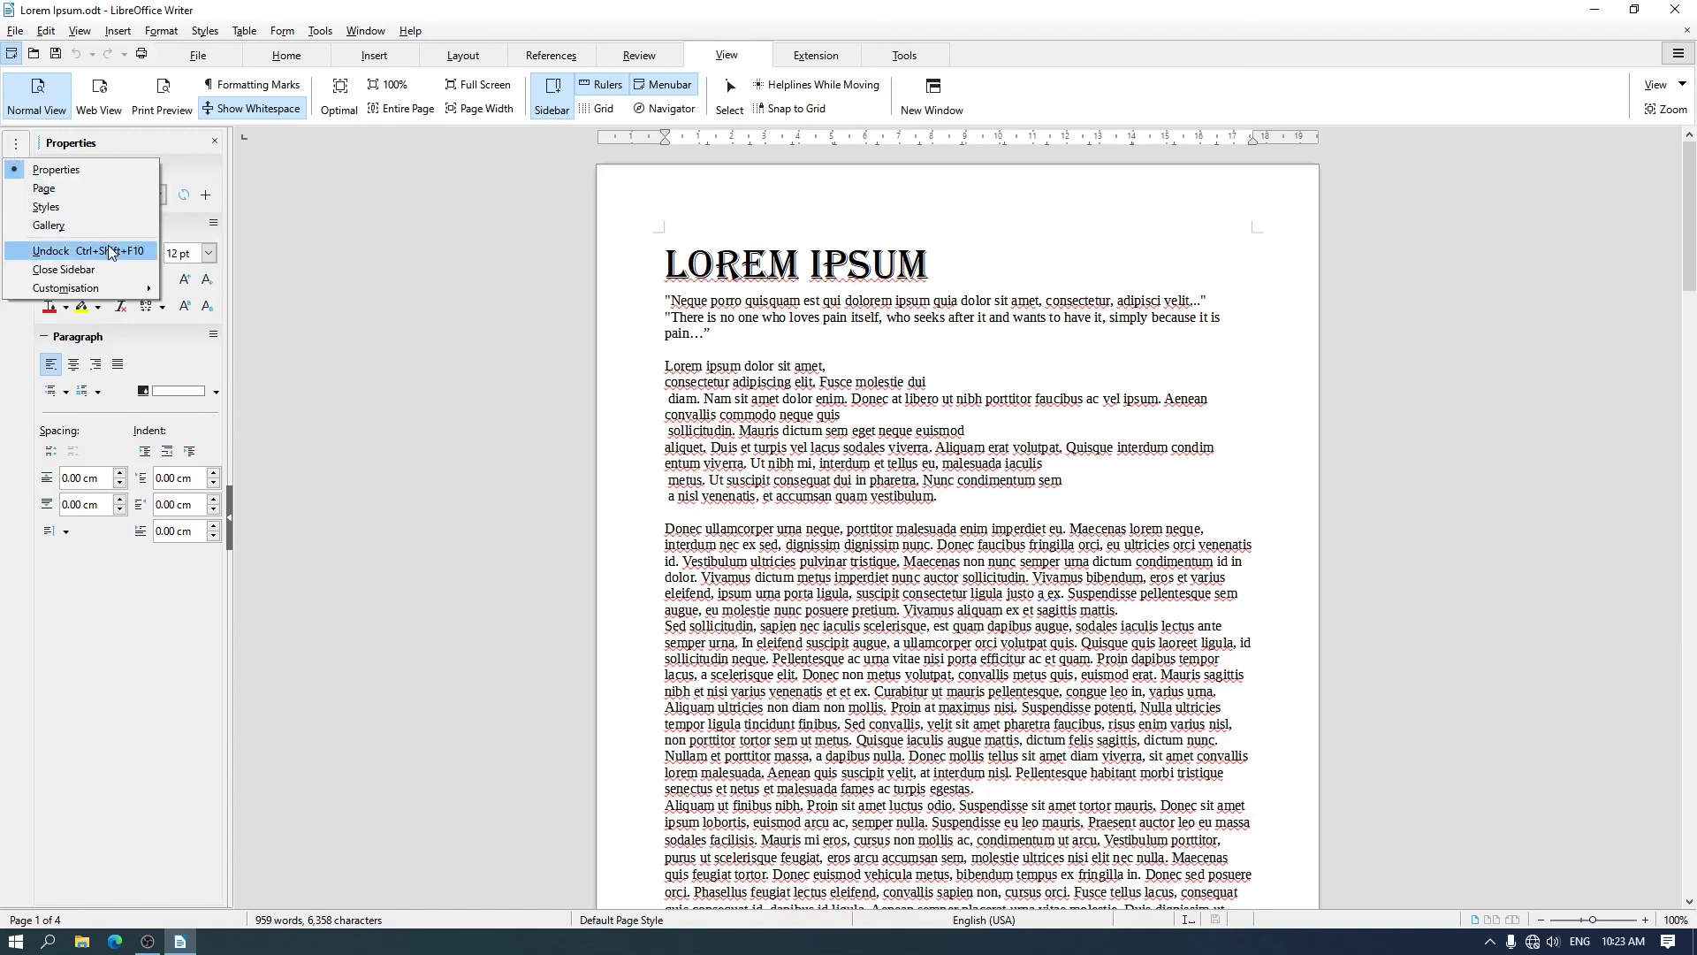
pyautogui.moveTo(115, 288)
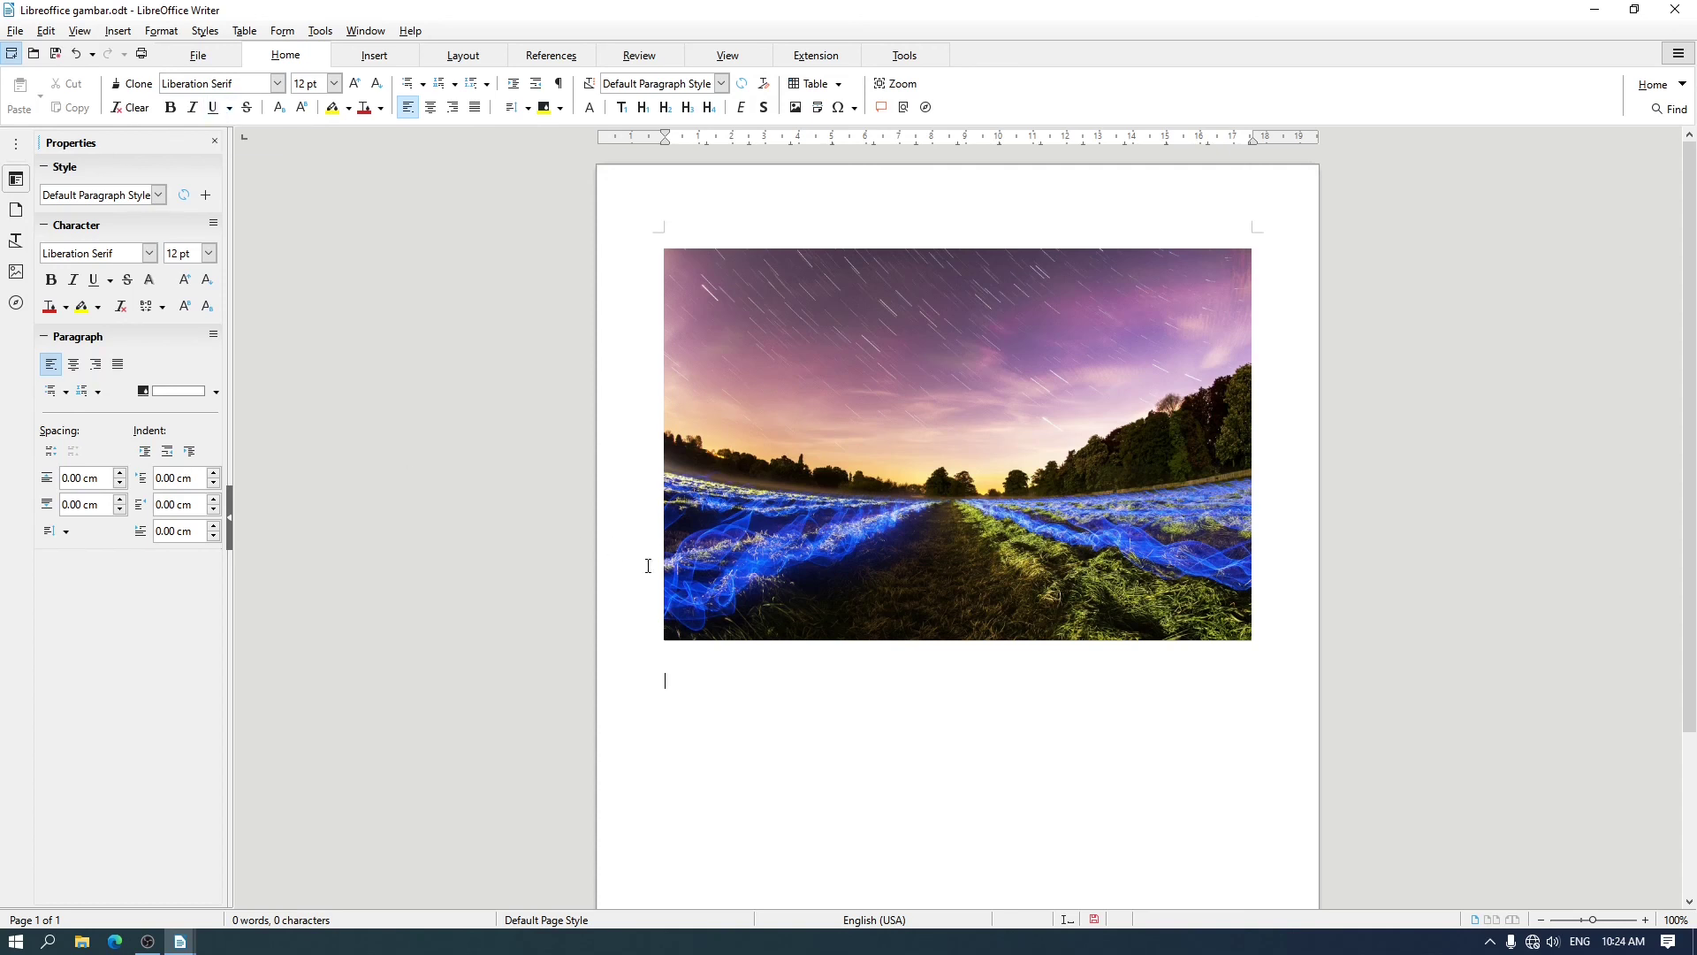
# Step: Select the image to display its properties in the sidebar, and insert a table of 10 columns and 10 rows below it
pyautogui.click(808, 453)
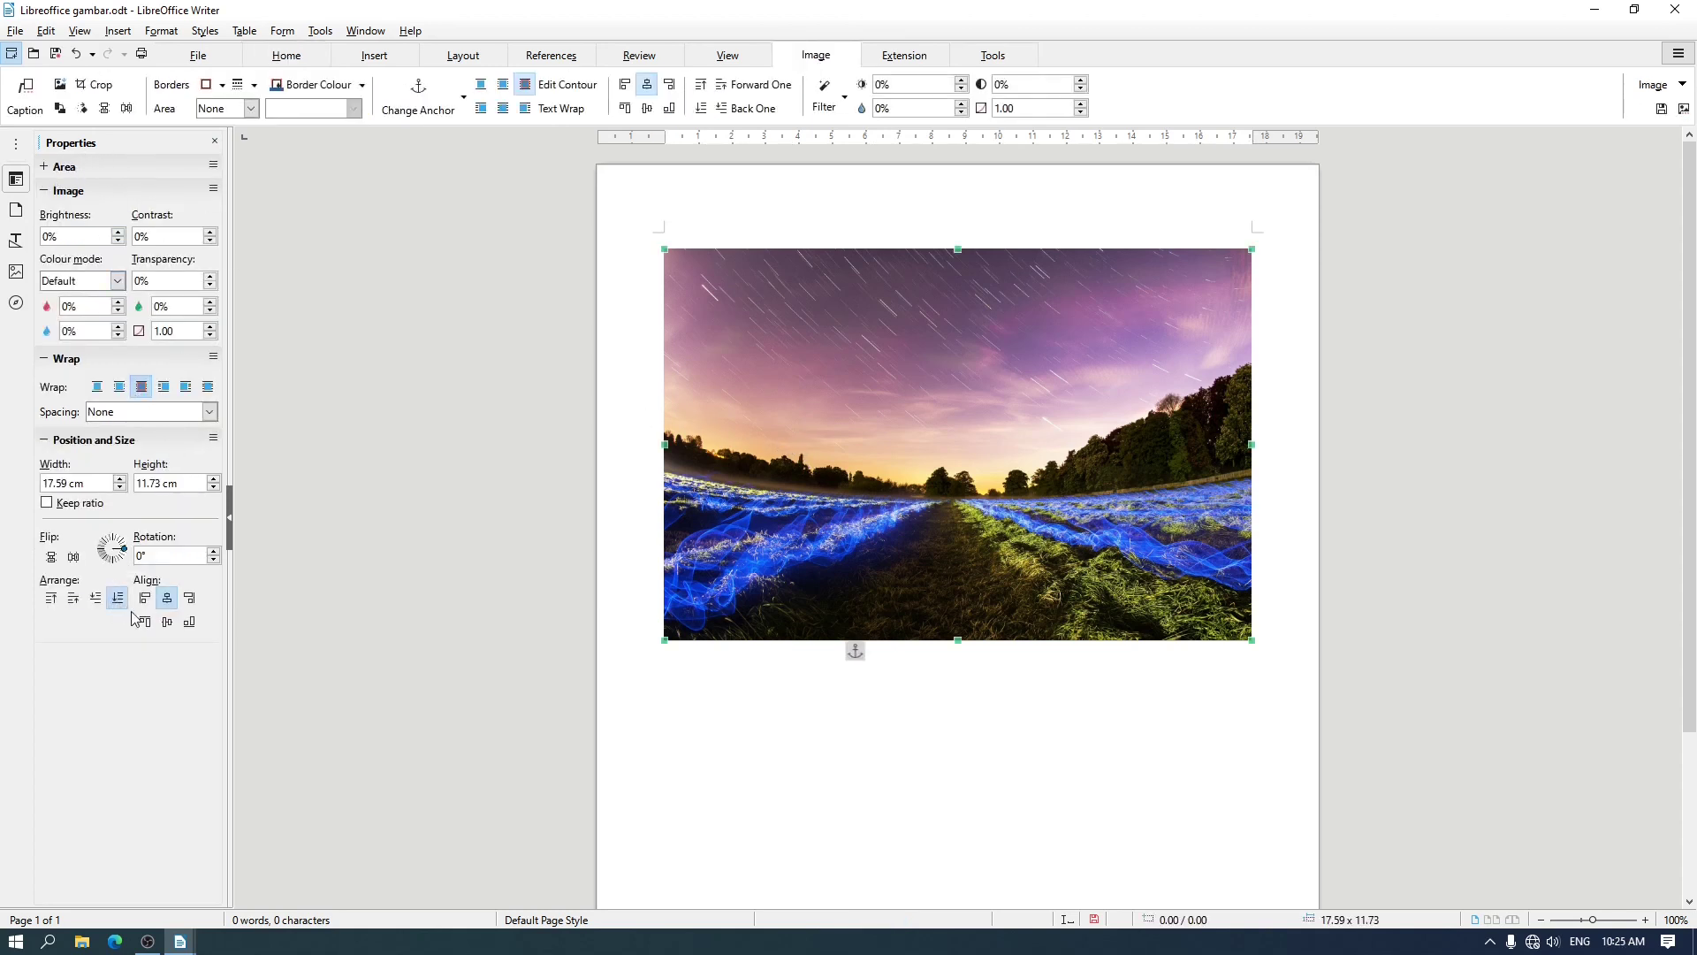
pyautogui.click(690, 724)
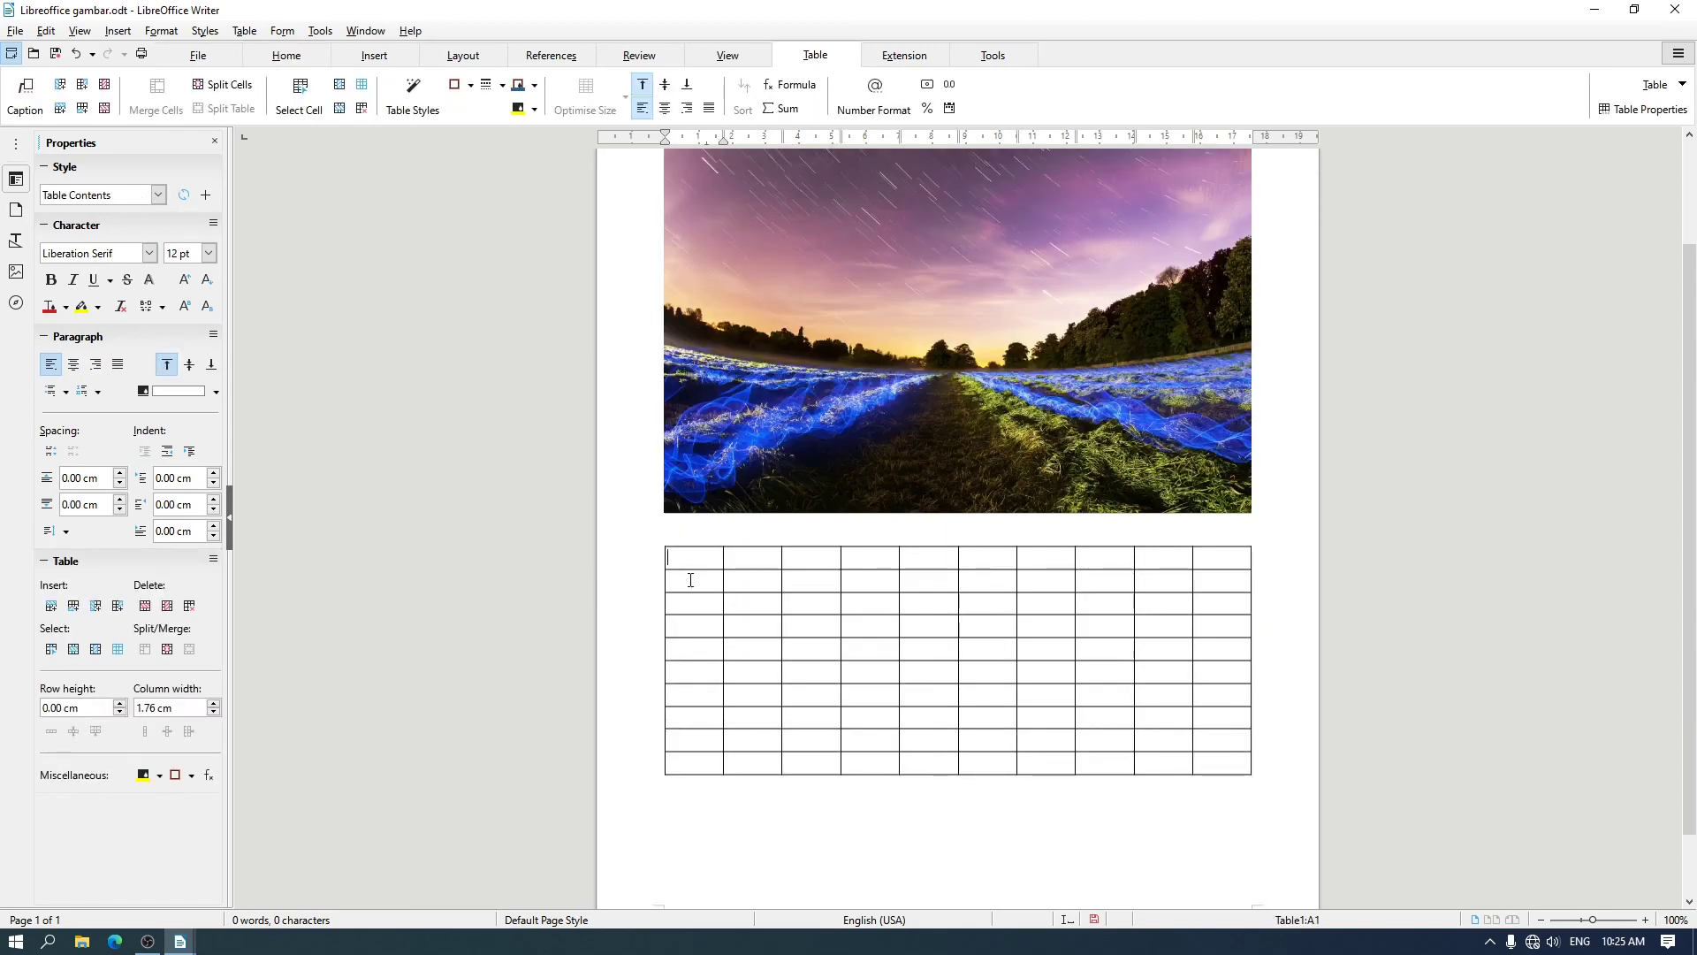
# Step: Alternate the selection between the image and a table cell to compare the properties the sidebar offers for each
pyautogui.scroll(3, 538, 557)
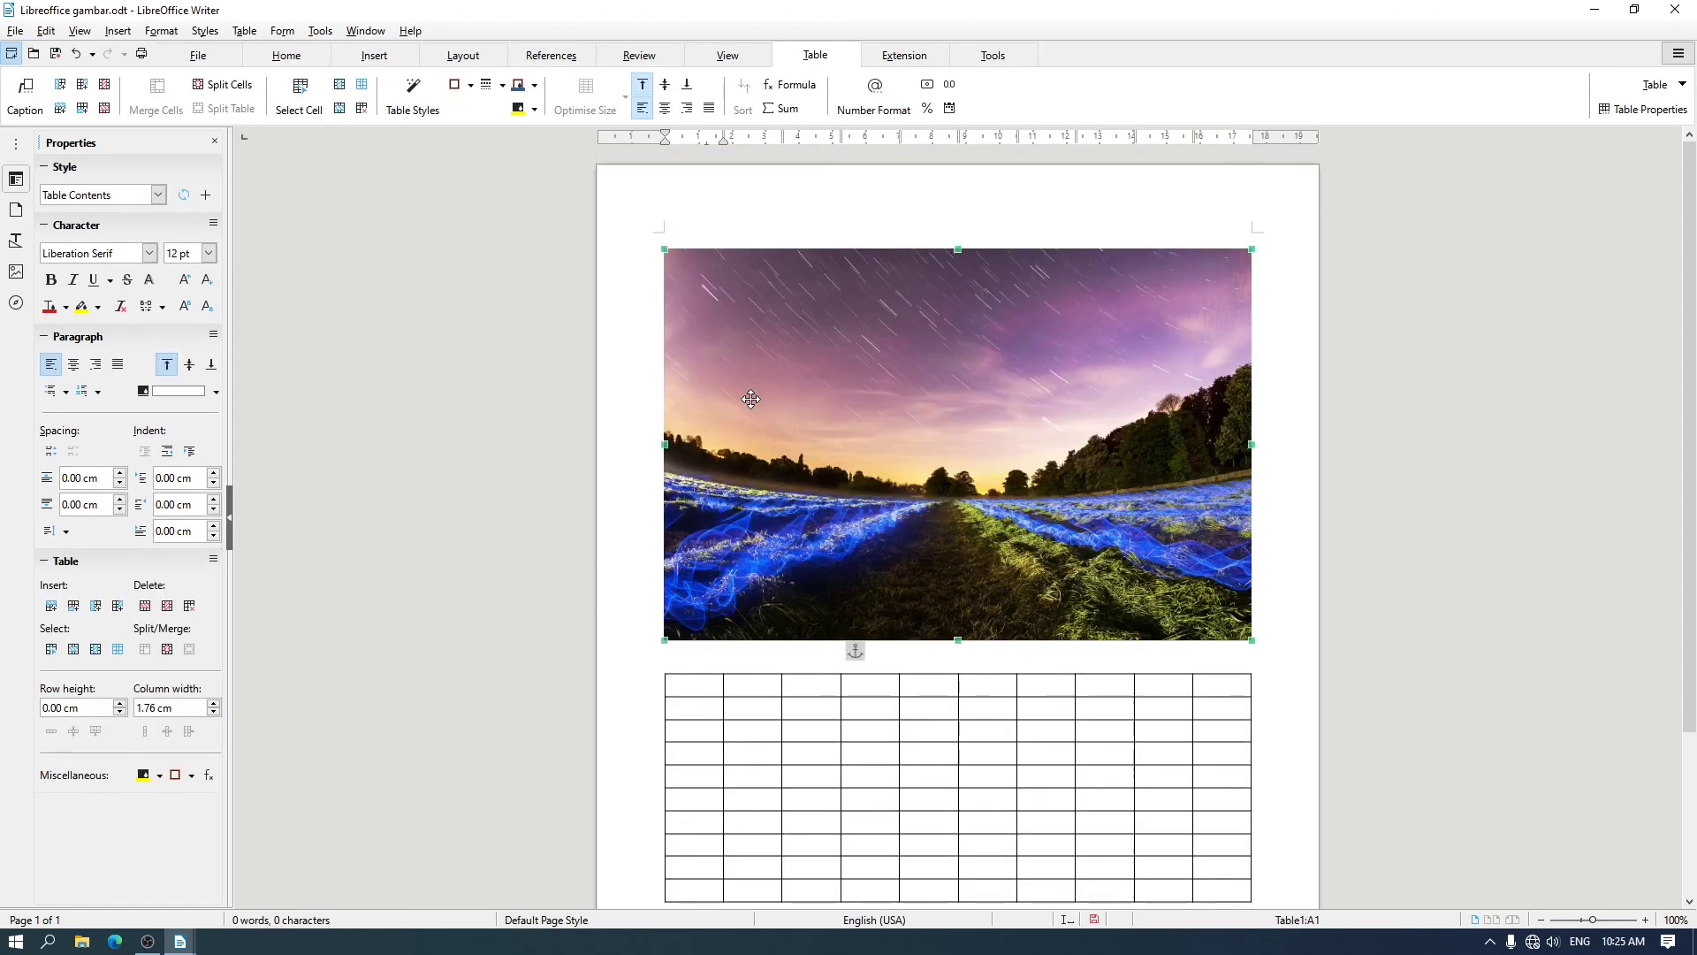
pyautogui.click(753, 433)
pyautogui.click(764, 539)
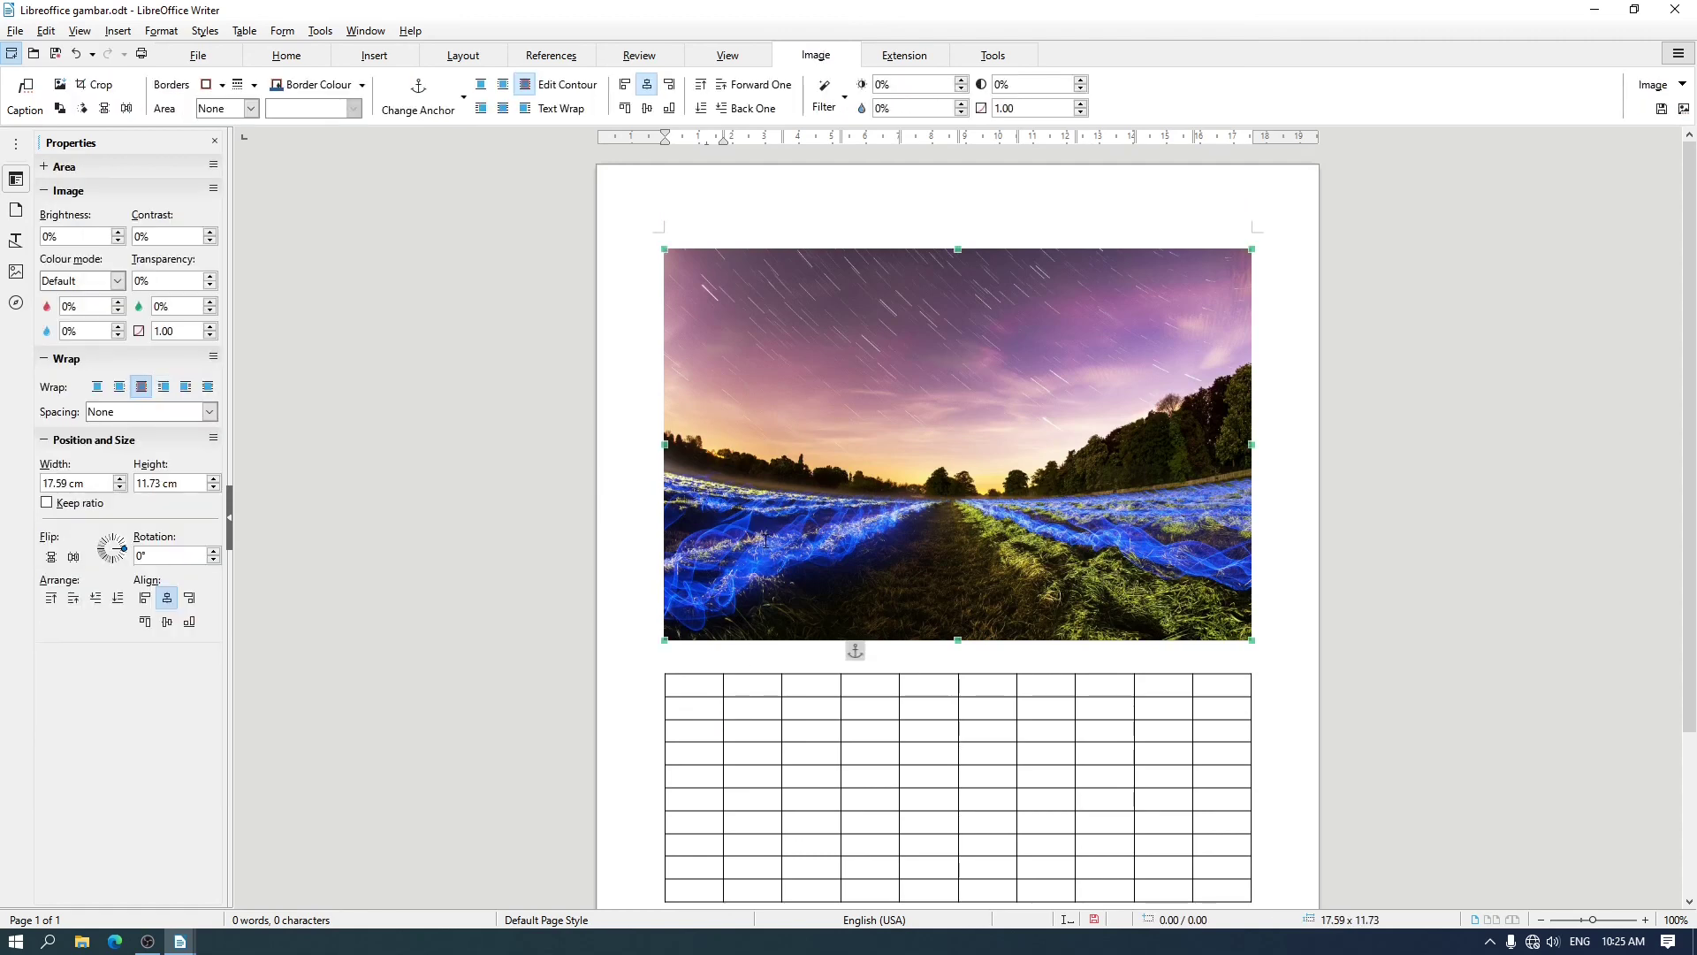
pyautogui.click(750, 691)
pyautogui.click(779, 505)
pyautogui.press('Escape')
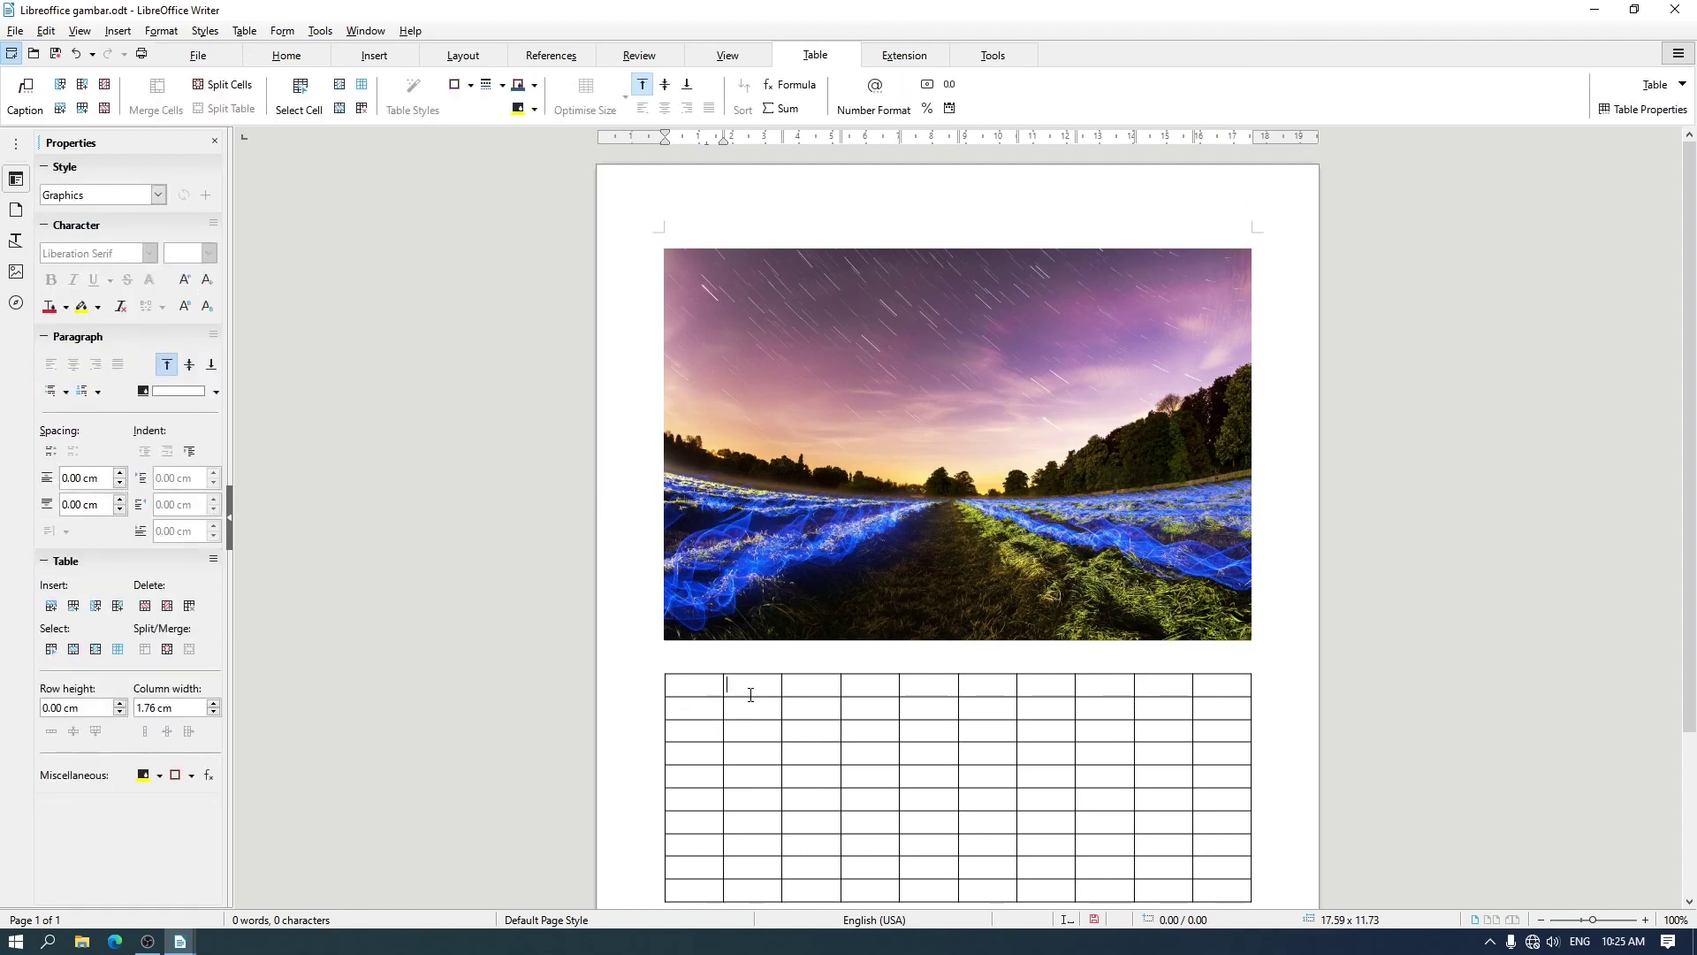
pyautogui.click(802, 494)
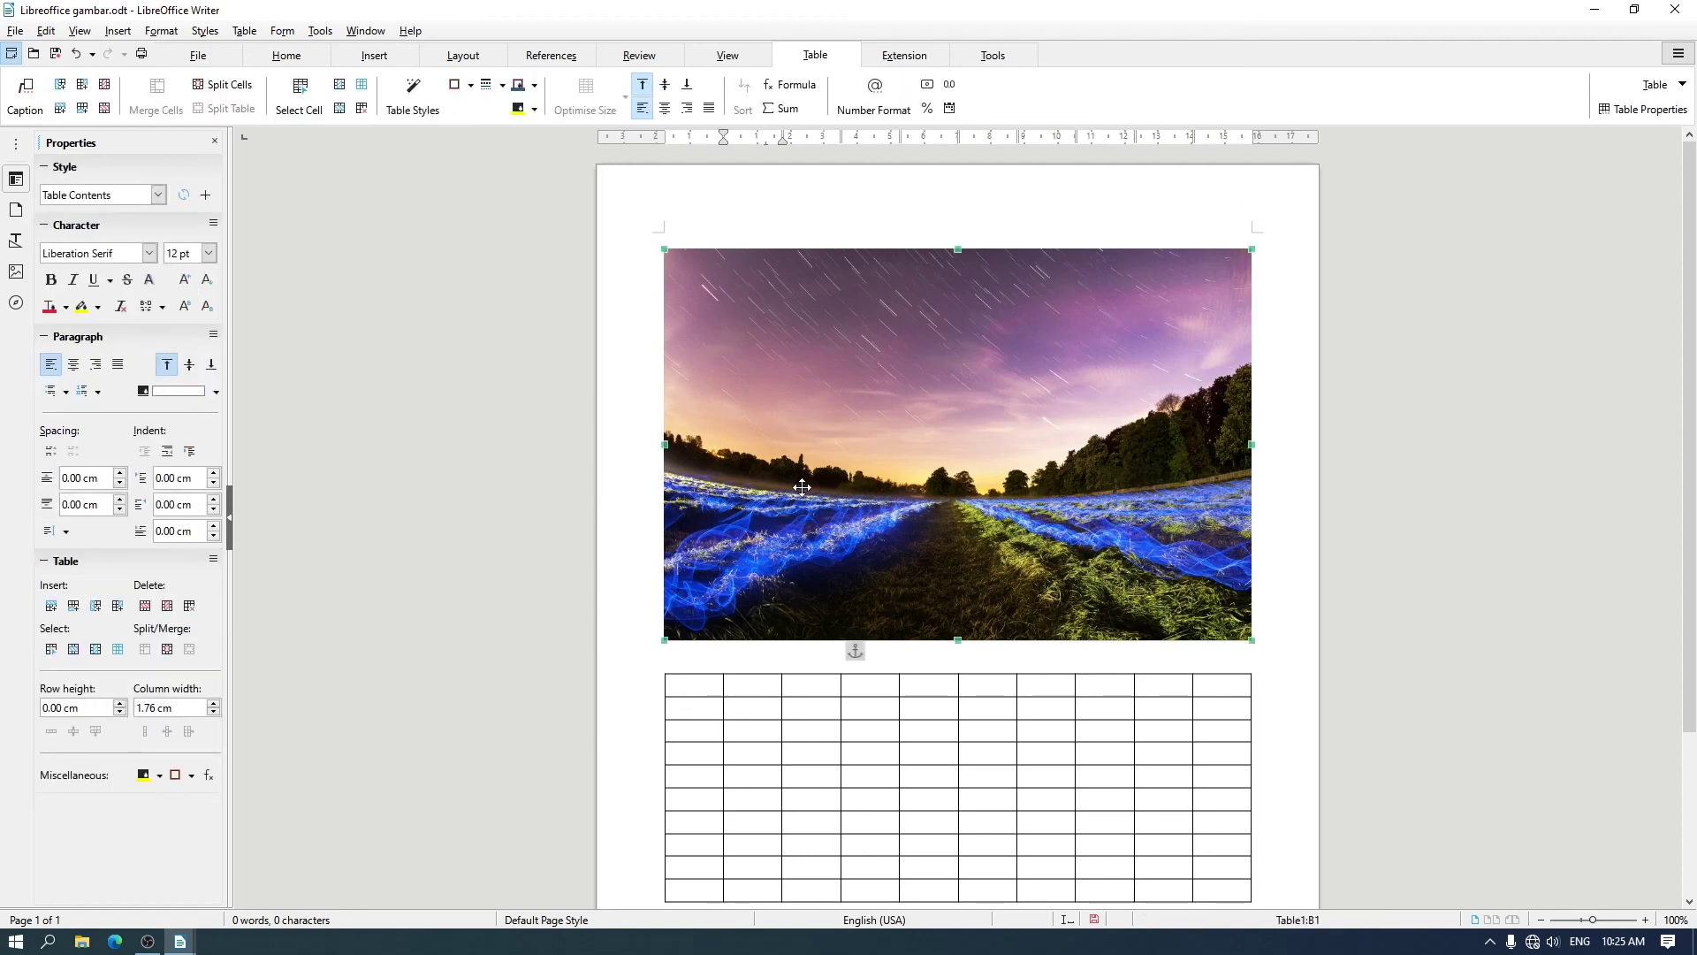
pyautogui.click(754, 703)
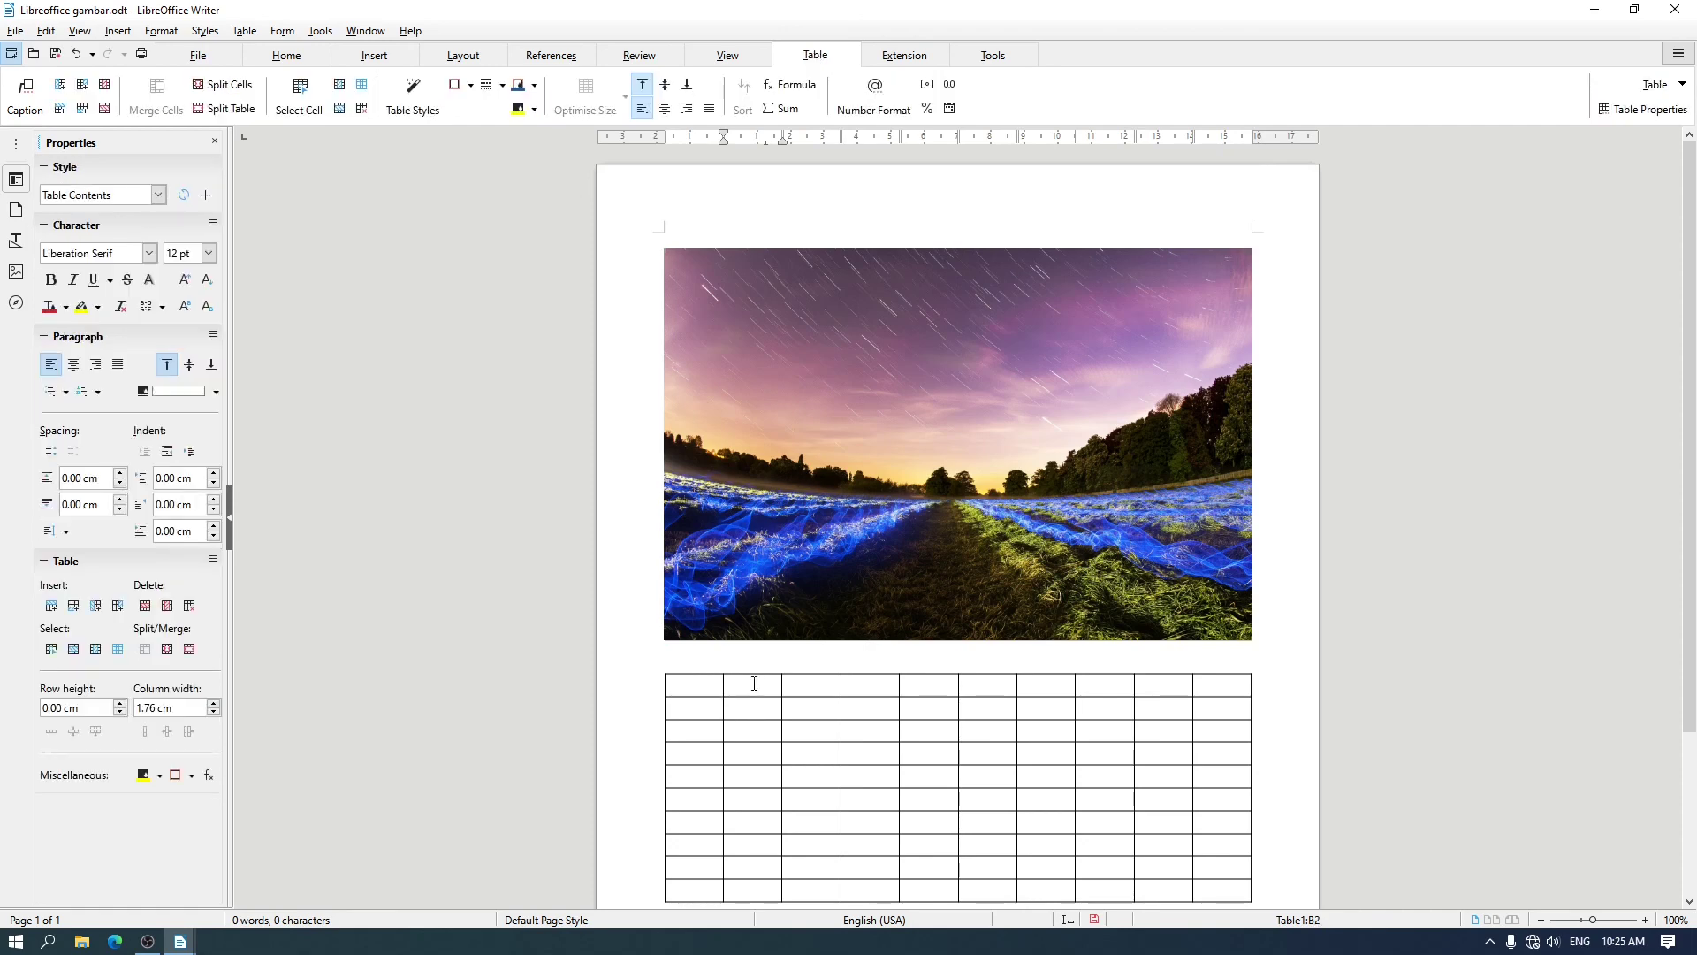